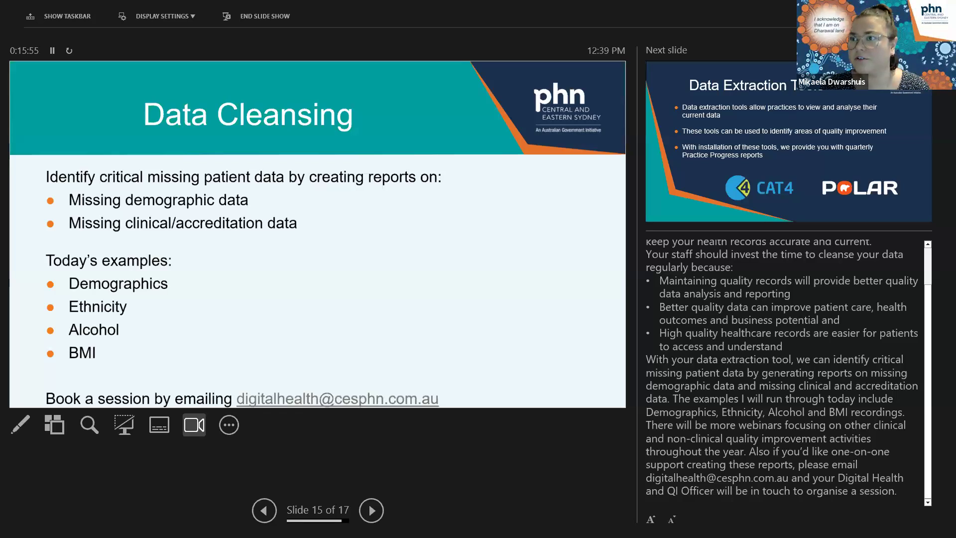
End the slide show, switch to POLAR in Chrome, and filter the Clinic Summary DEMO report to RACGP & Practice Active Patients.
key(Escape)
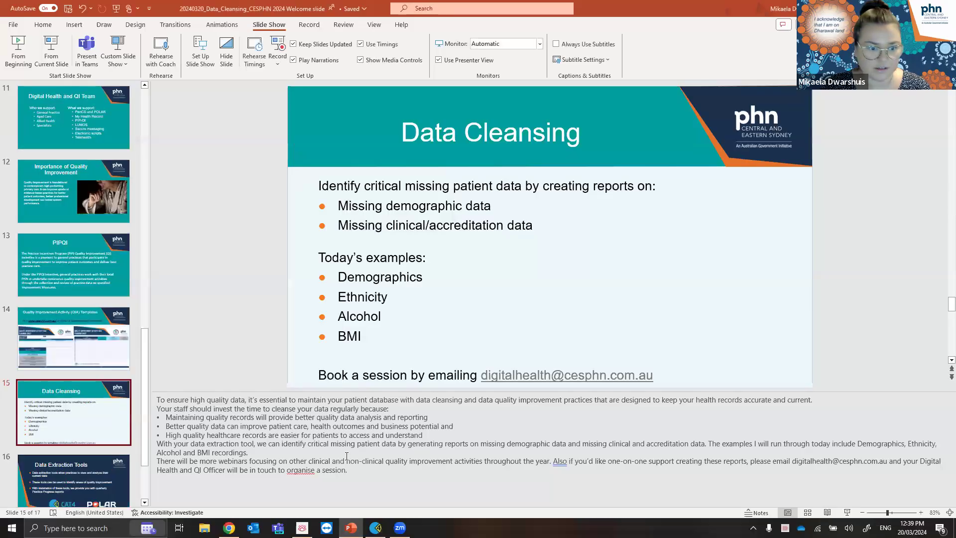
click(230, 528)
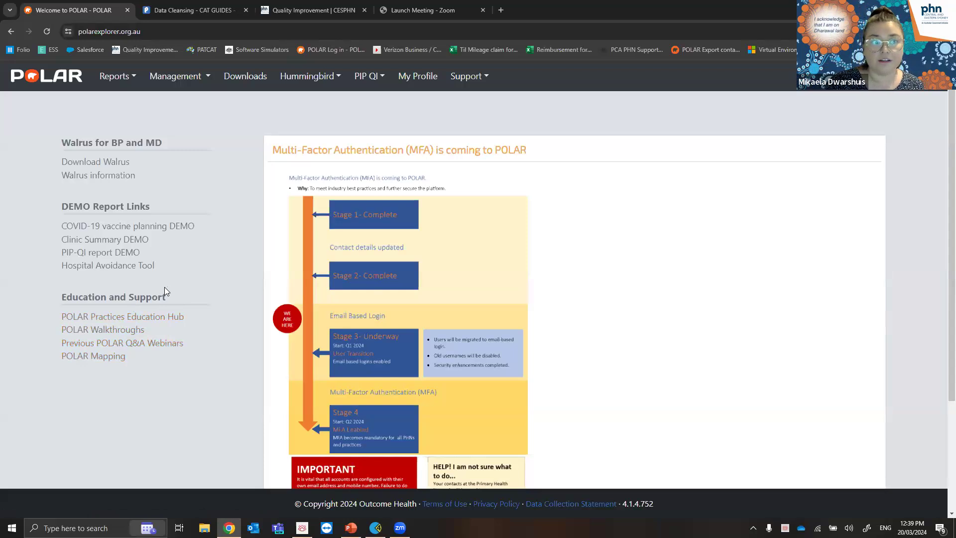
click(115, 243)
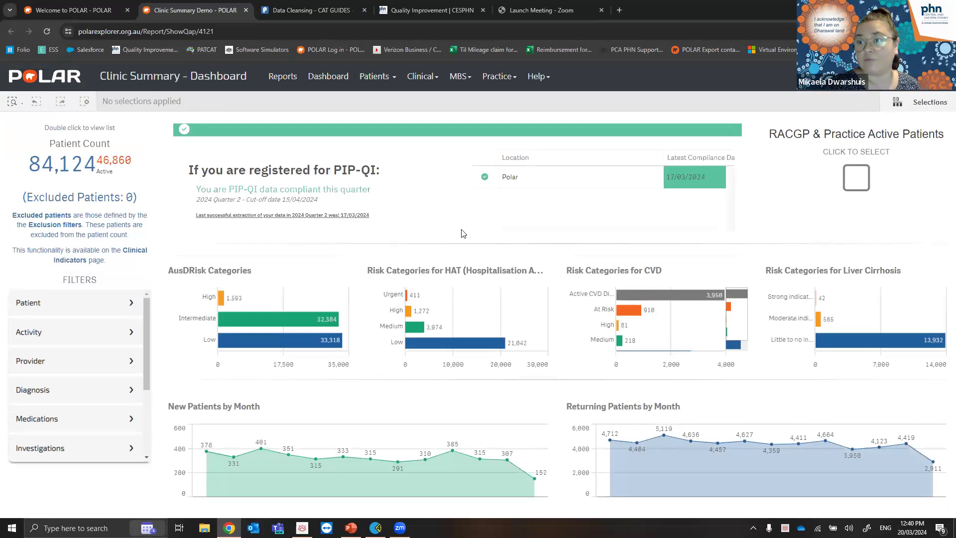
click(857, 184)
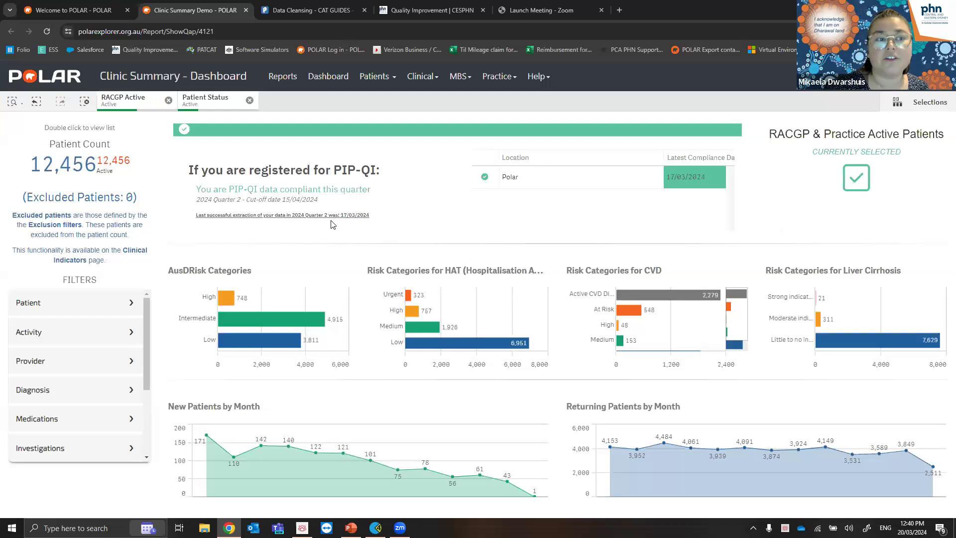
In the report's patient Quality view, select the patients missing Ethnicity and export their patient list to Excel.
click(389, 79)
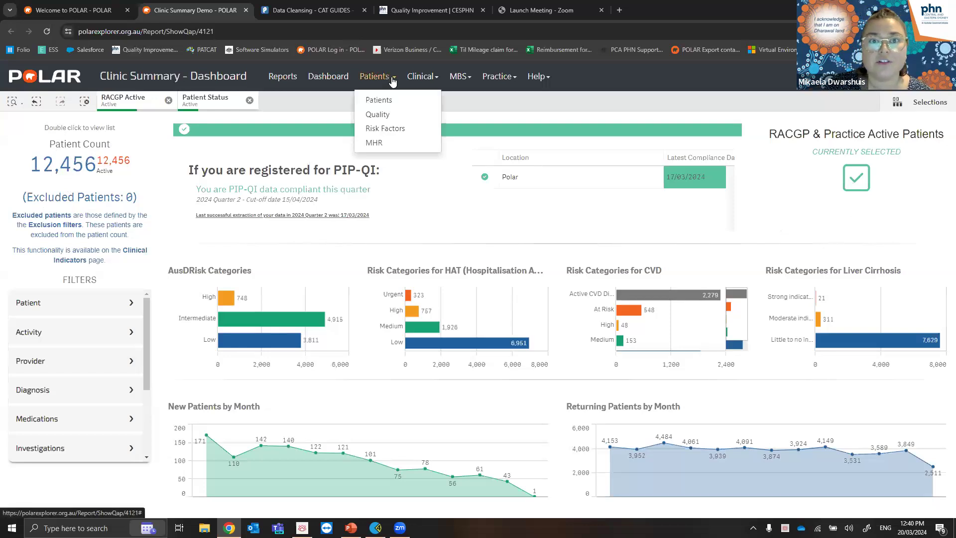
click(389, 115)
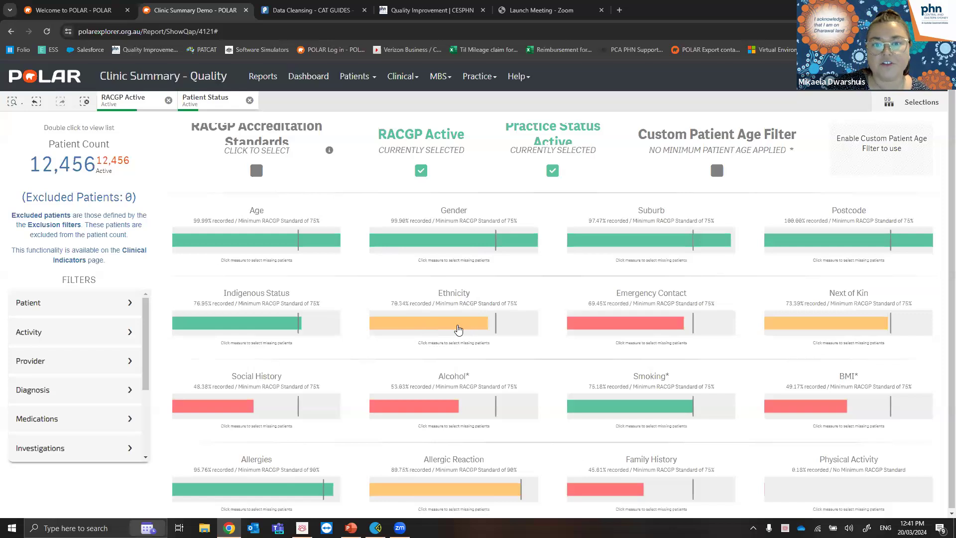
click(453, 327)
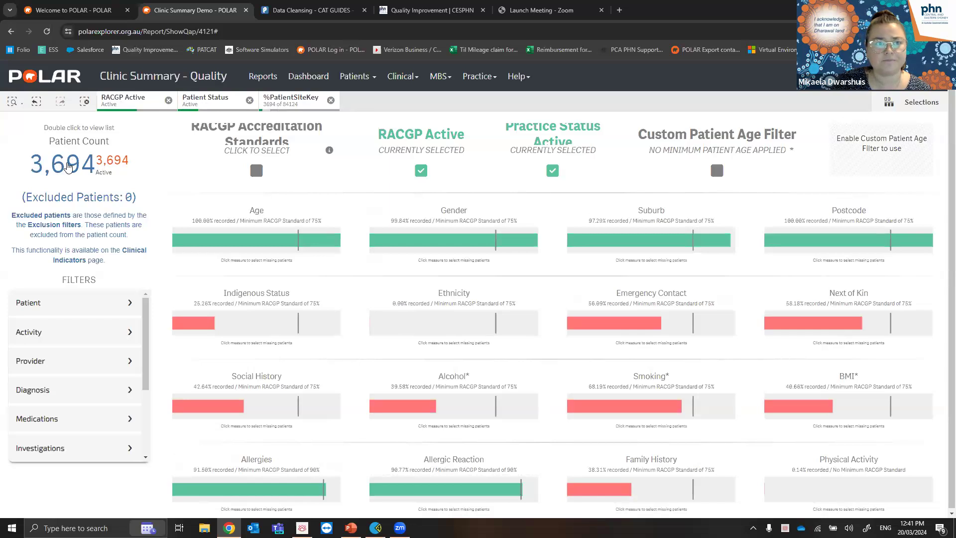
double_click(69, 167)
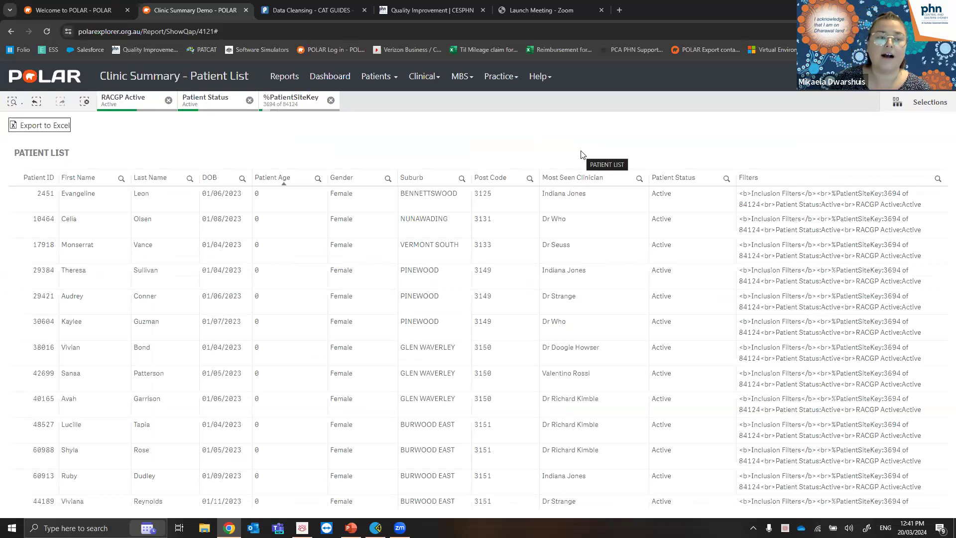
click(41, 129)
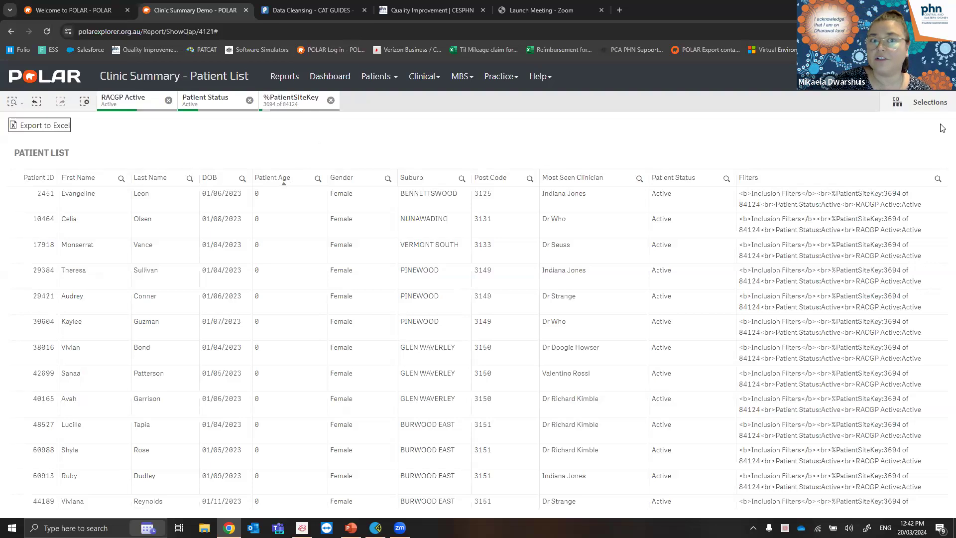
click(759, 149)
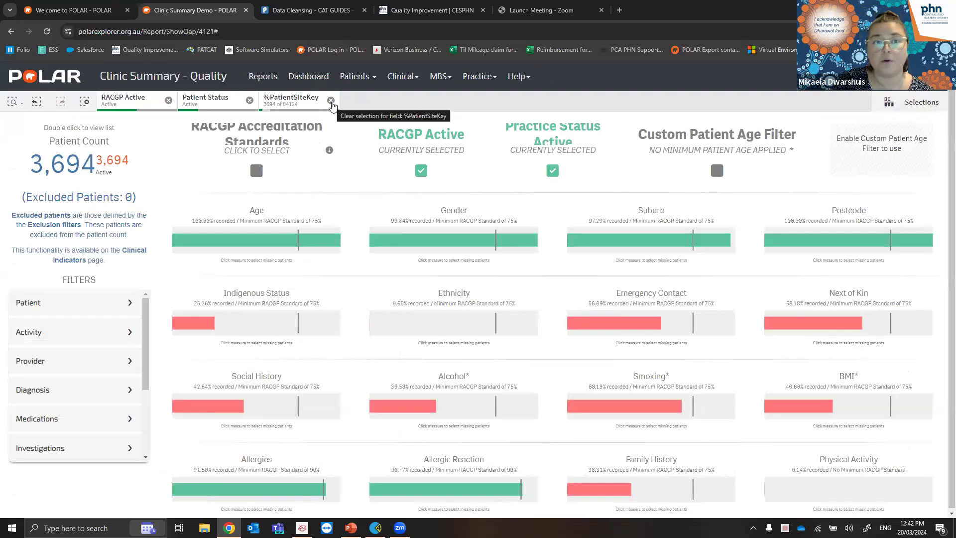
Clear the %PatientSiteKey selection and list the active patients who have no Alcohol recording.
click(332, 101)
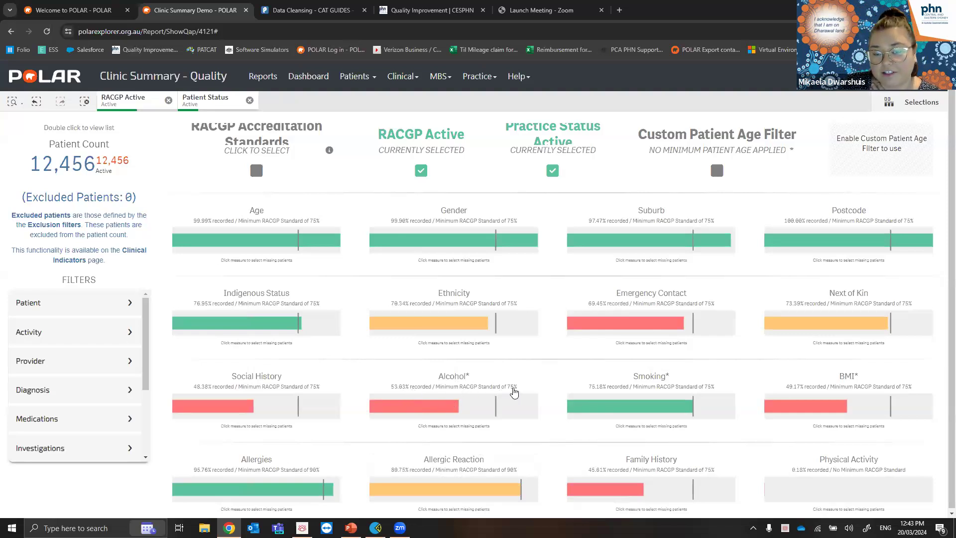
click(441, 411)
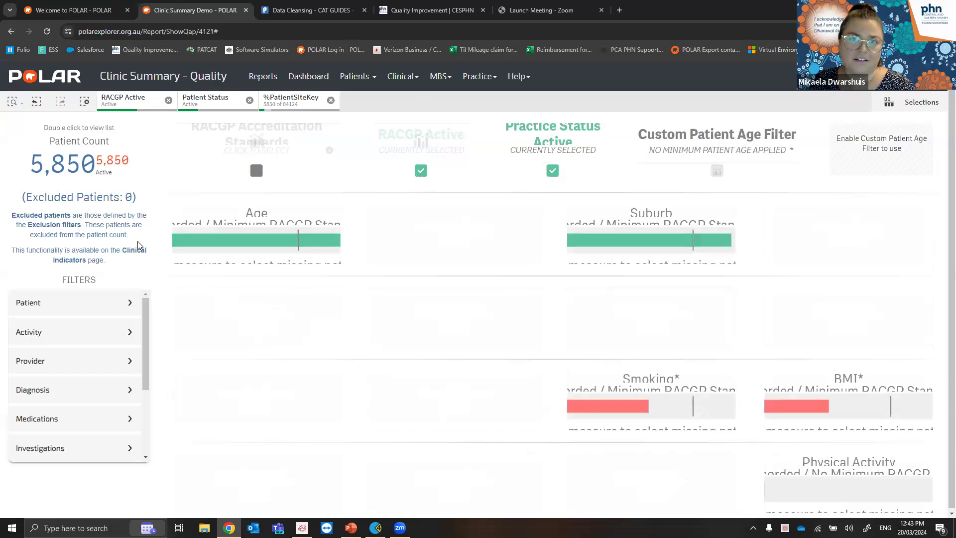
double_click(88, 163)
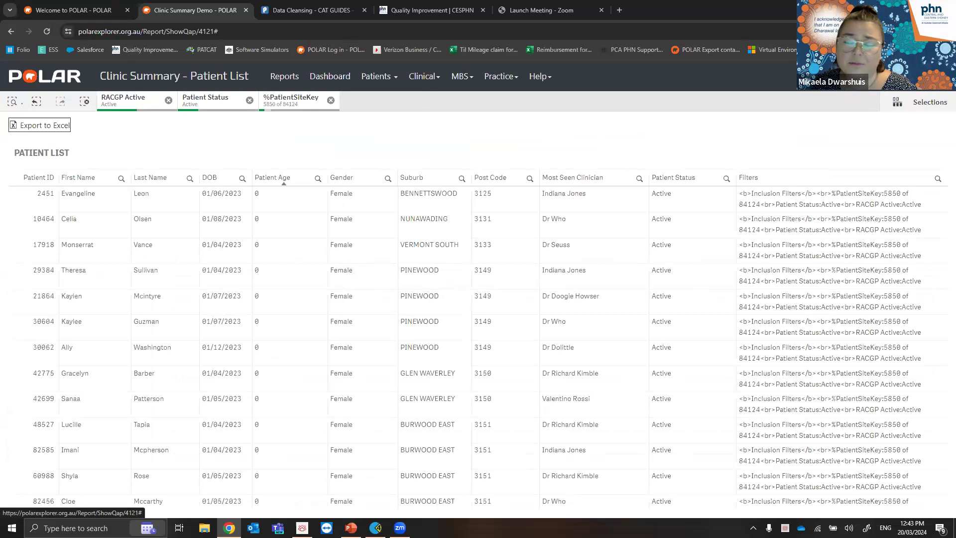
Replace the alcohol selection with the active patients missing a BMI recording and open their patient list.
click(818, 143)
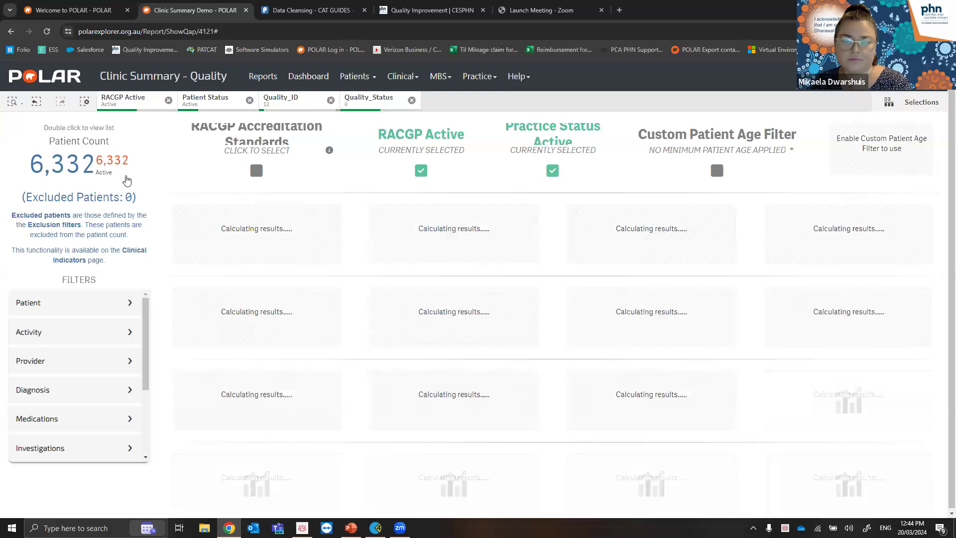
double_click(85, 165)
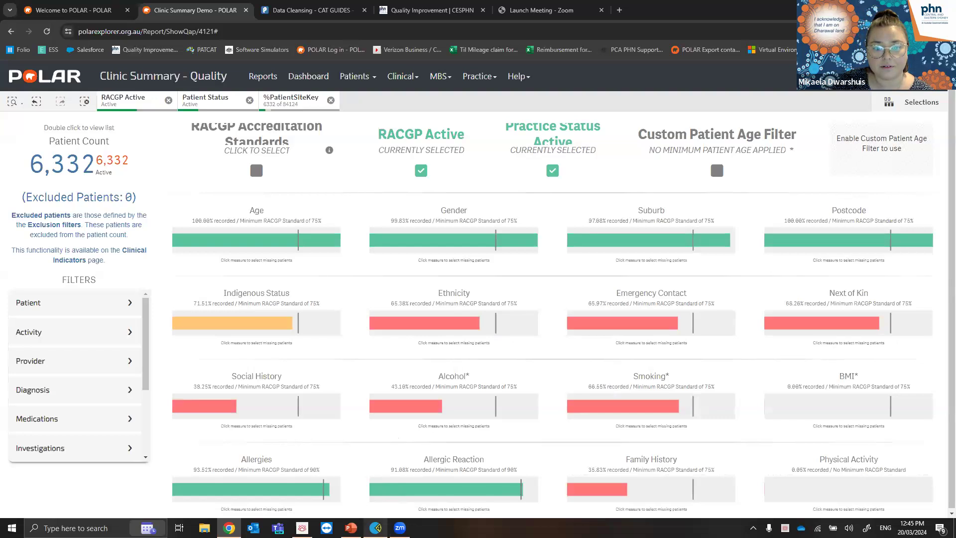
Switch to Pen CS CAT4, check the available data extract, and hide the extracts list again.
mouse_move(376, 527)
click(372, 471)
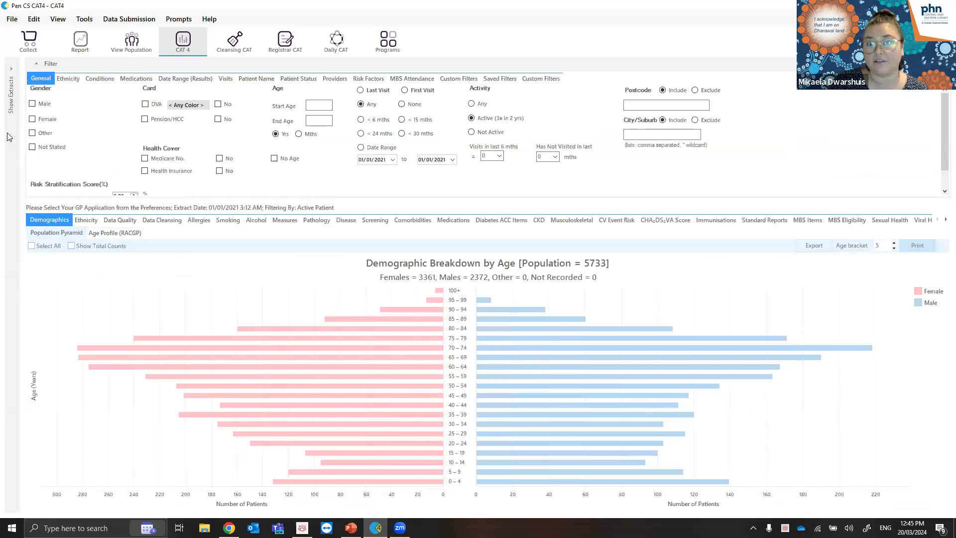
click(12, 74)
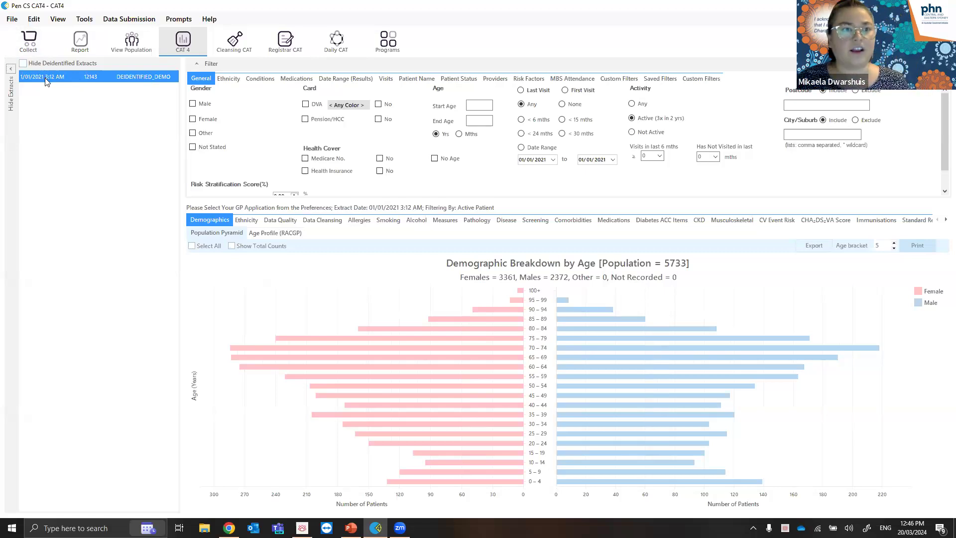
click(10, 72)
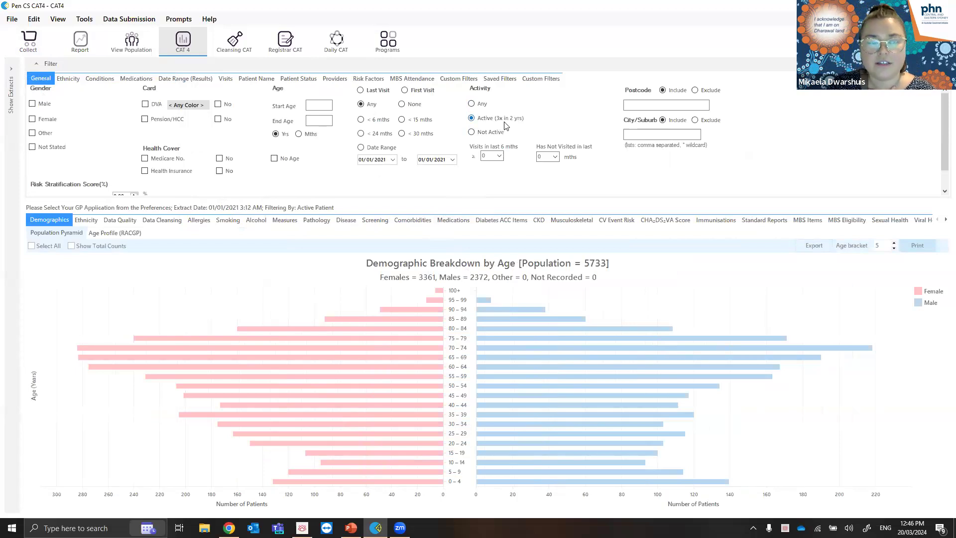
Compare the population for any activity with the Active (3x in 2 yrs) population, leaving the Active filter set.
click(482, 104)
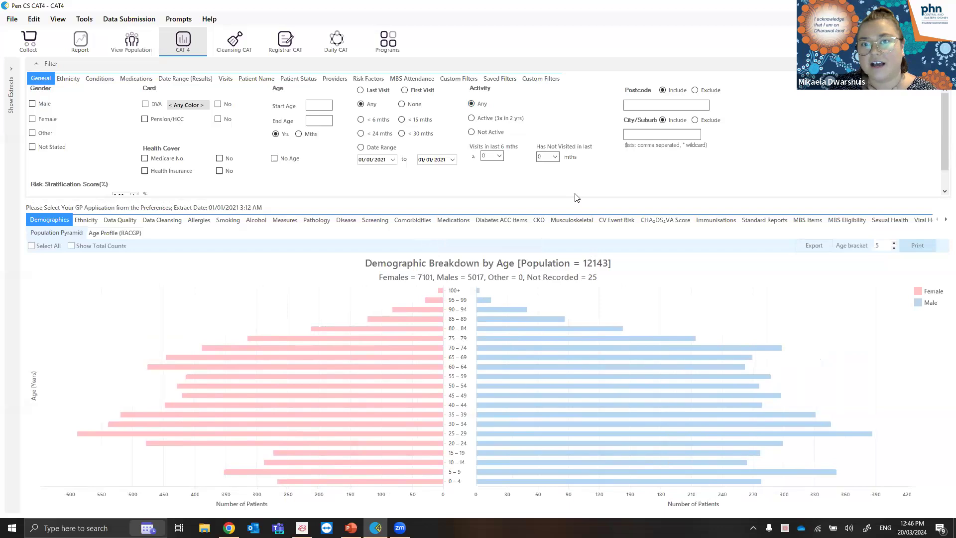
click(473, 119)
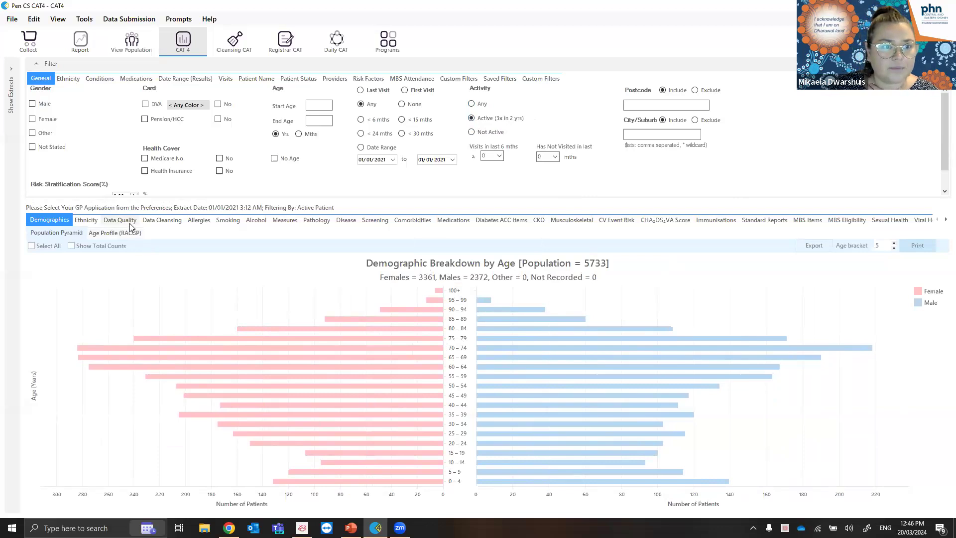
Open the Missing Demographics list under Data Cleansing and add the Ethnicity Status and Medicare Number columns to it.
click(147, 219)
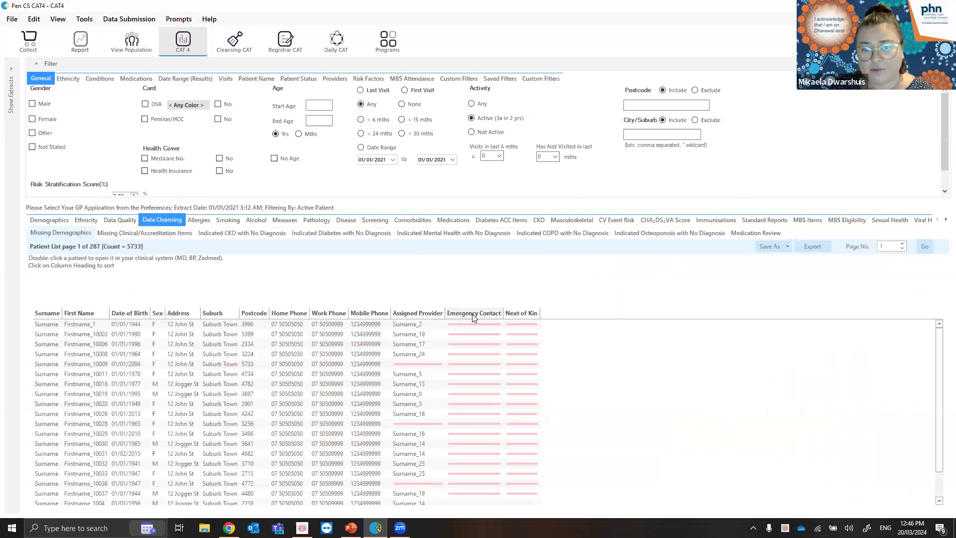
right_click(552, 314)
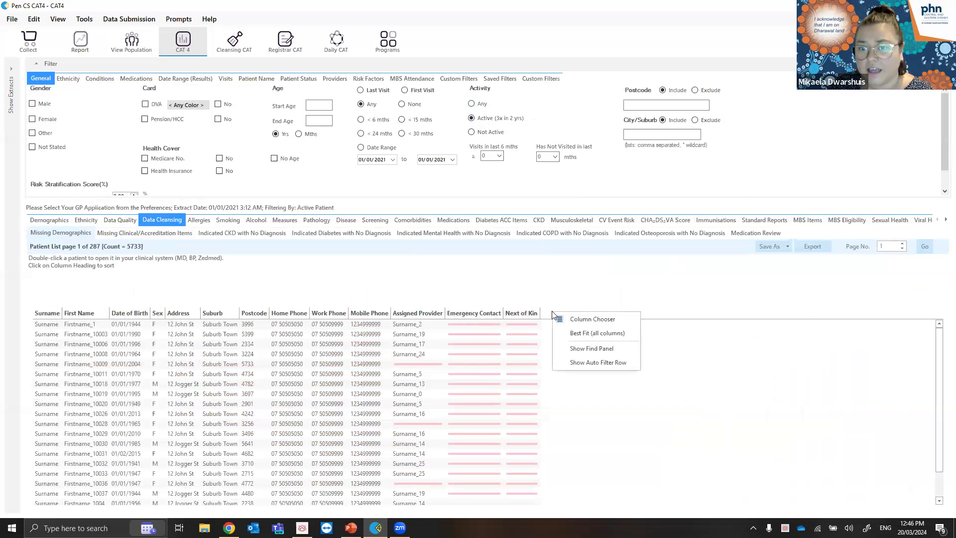
click(581, 322)
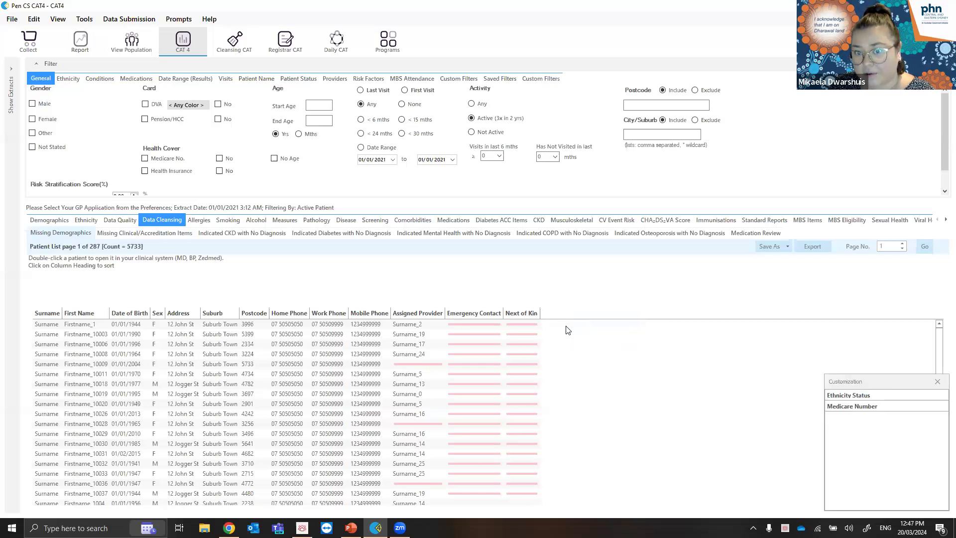
double_click(846, 397)
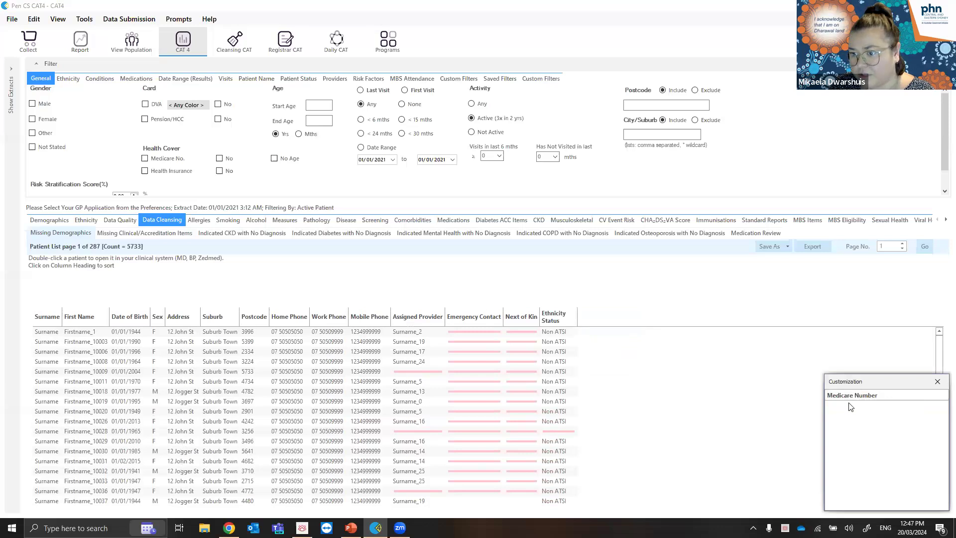
drag(851, 401, 652, 316)
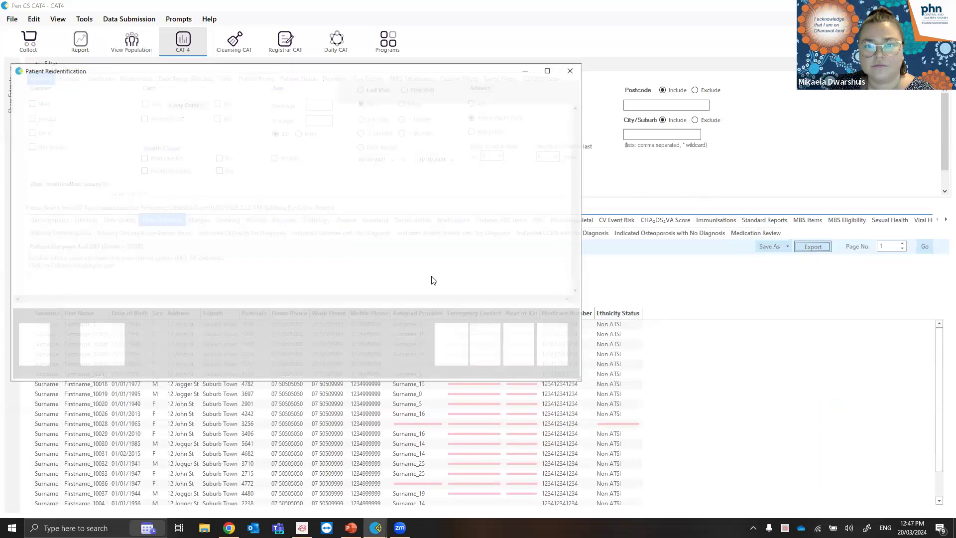
Review the exported missing-demographics report at full size, close it, and sort the patient list by Emergency Contact.
click(550, 69)
scroll(685, 294, down, 1)
scroll(685, 298, up, 1)
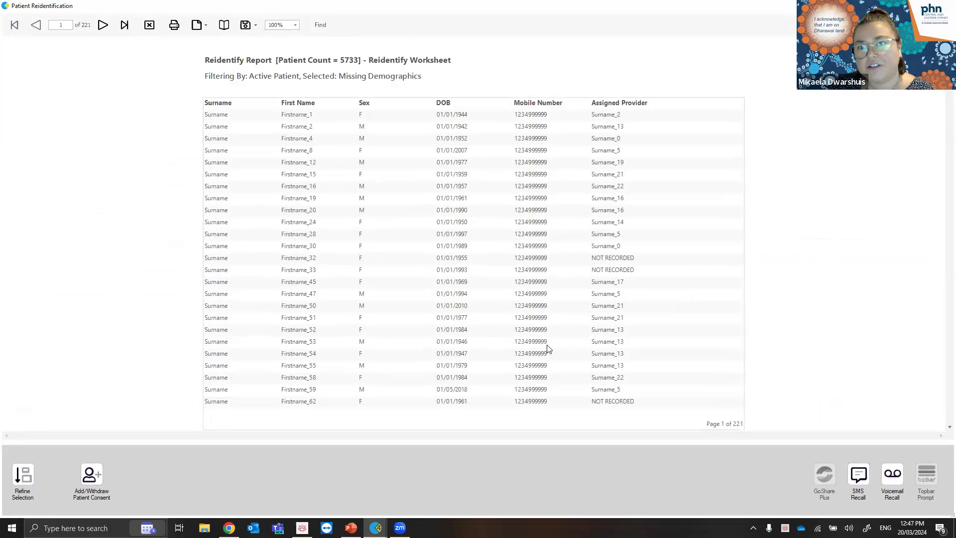
scroll(719, 323, down, 2)
scroll(719, 324, up, 2)
key(alt+F4)
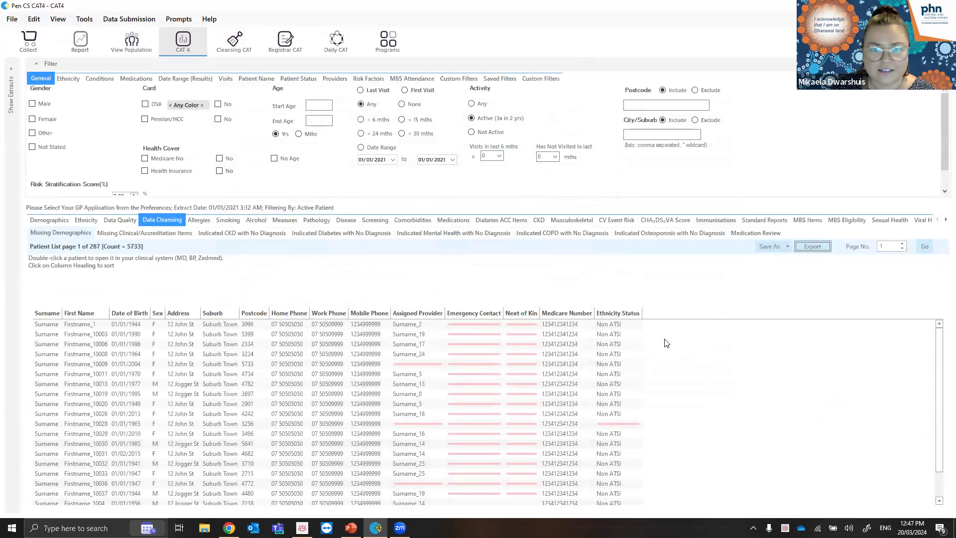
click(477, 312)
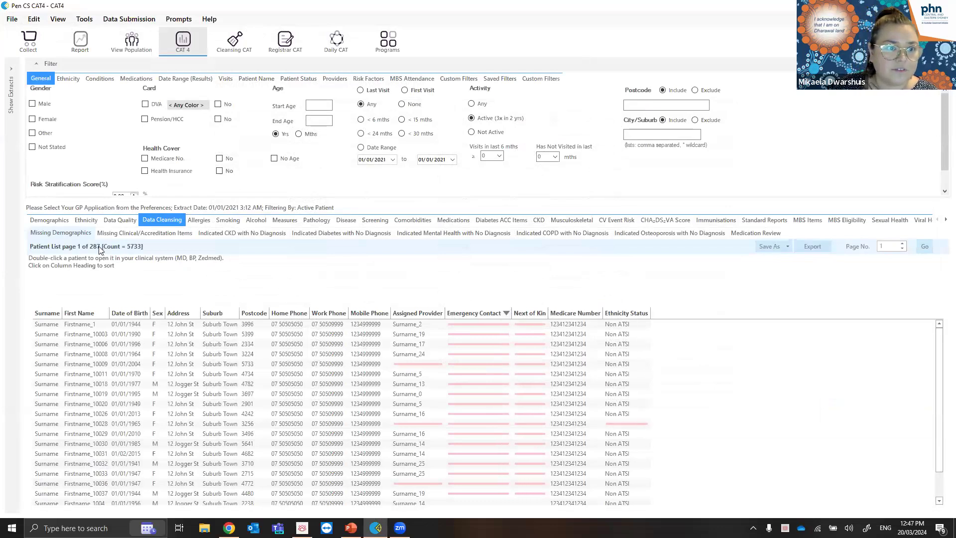
Select the Nothing Recorded segment in the Ethnicity Status chart.
click(94, 223)
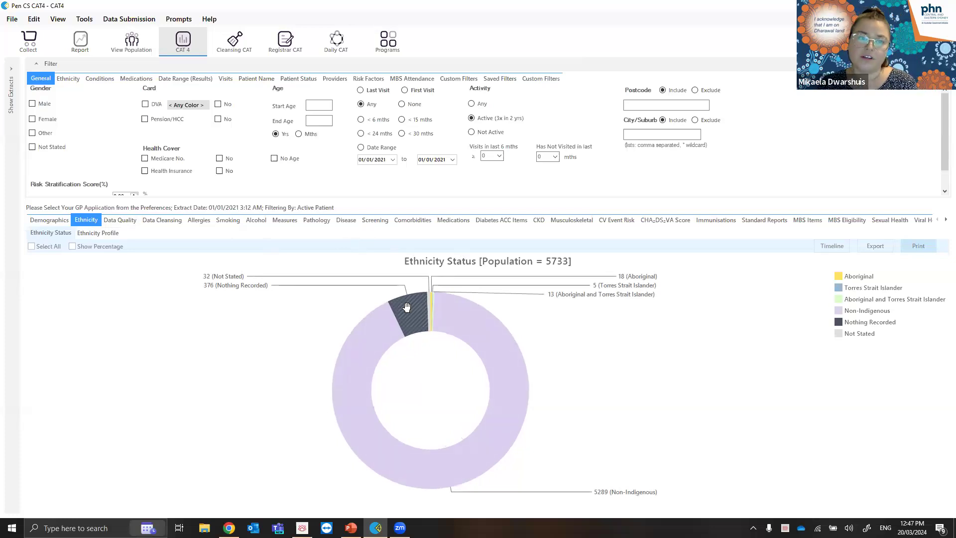
mouse_move(407, 308)
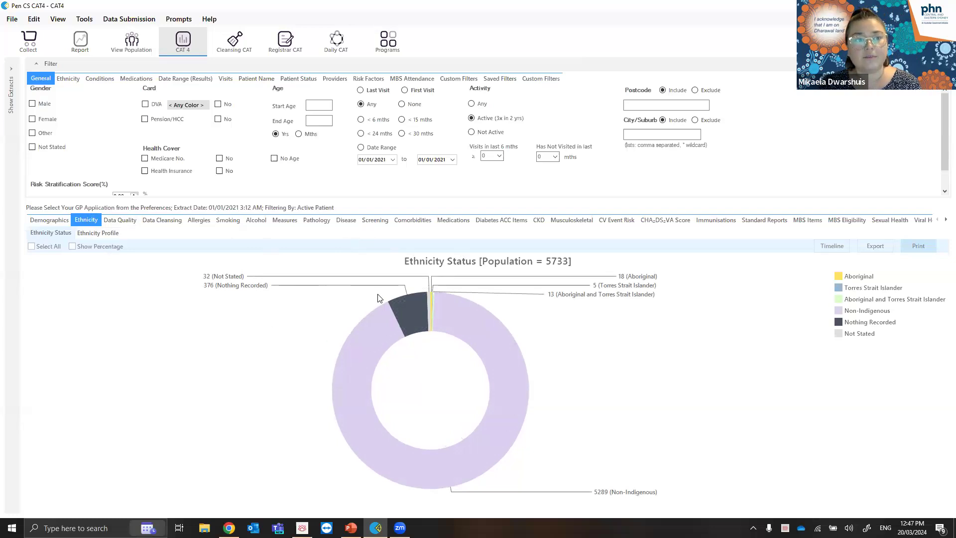
click(412, 314)
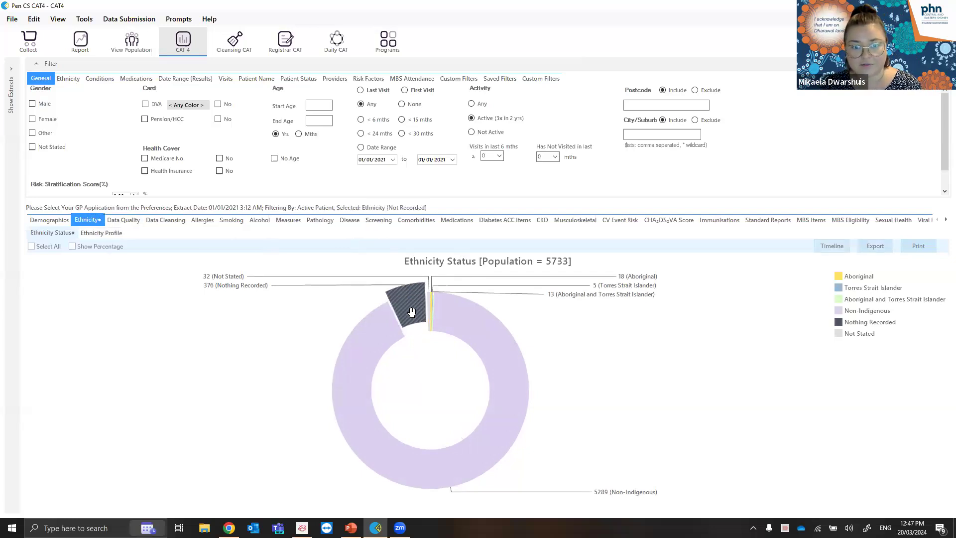
mouse_move(406, 307)
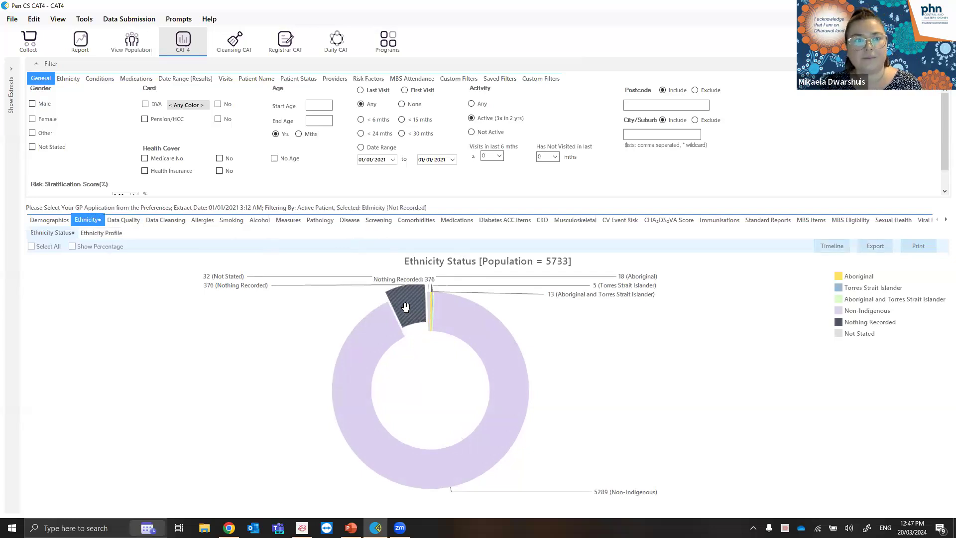
Generate the Reidentify Report for patients with no recorded ethnicity, review it at full size, and close it.
click(80, 41)
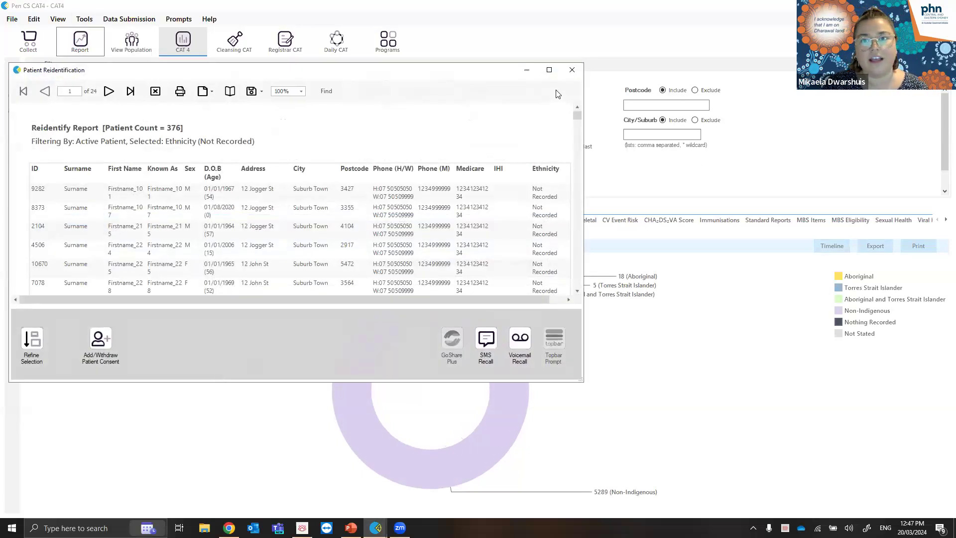
click(549, 70)
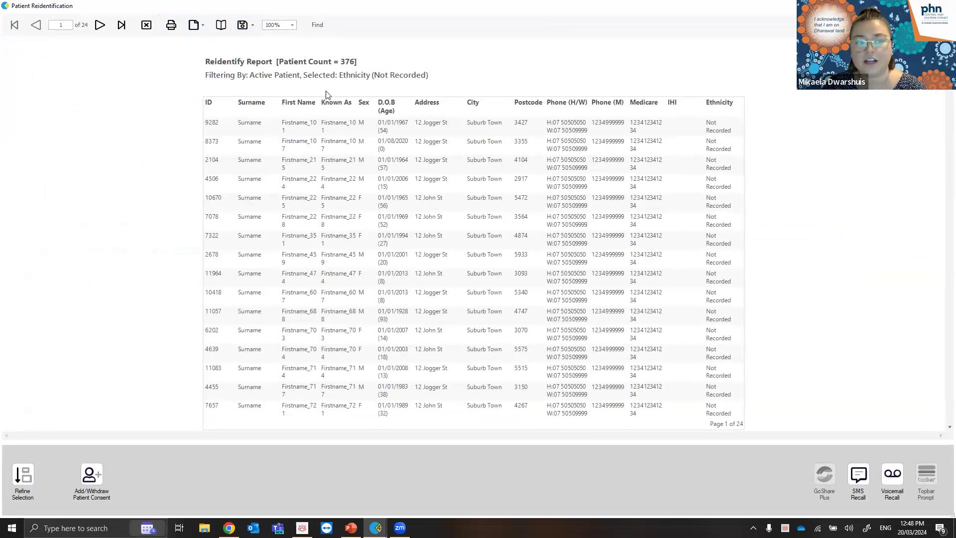
click(944, 5)
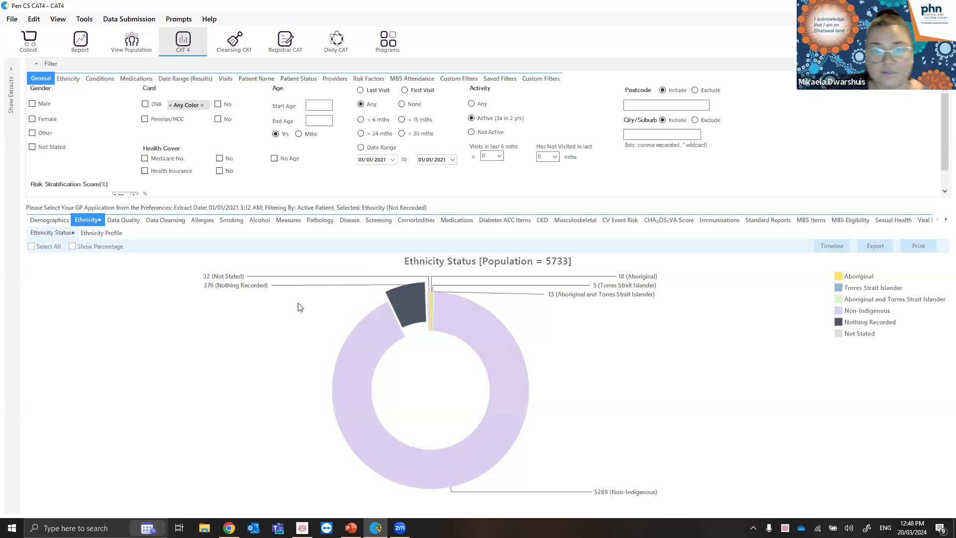
Clear the Nothing Recorded selections from the Alcohol Status and Ethnicity Status charts, and return to the demographic breakdown.
mouse_move(413, 301)
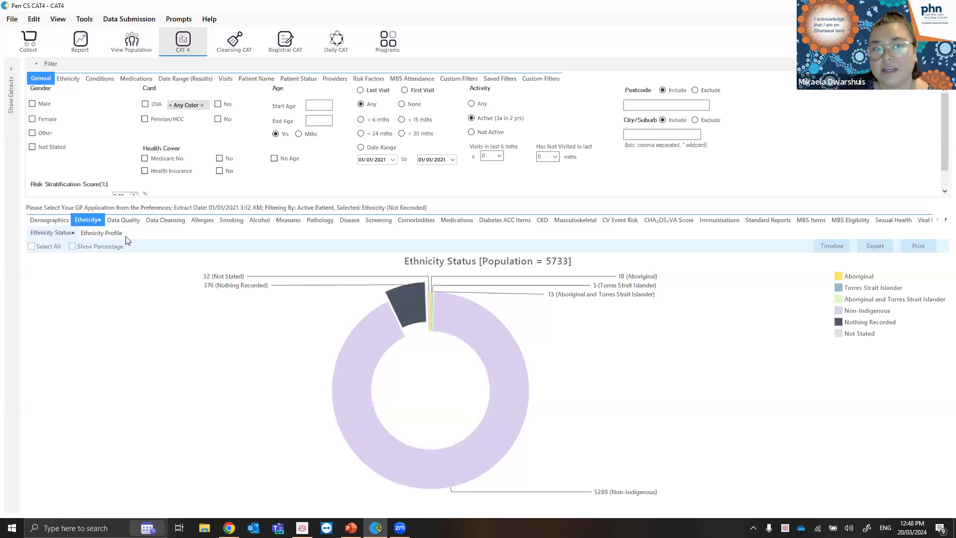
click(251, 220)
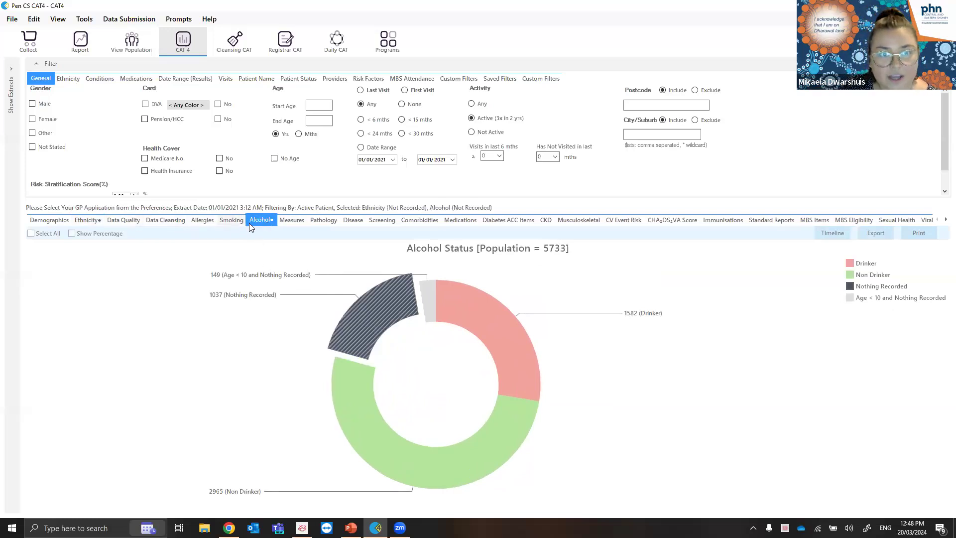
click(372, 314)
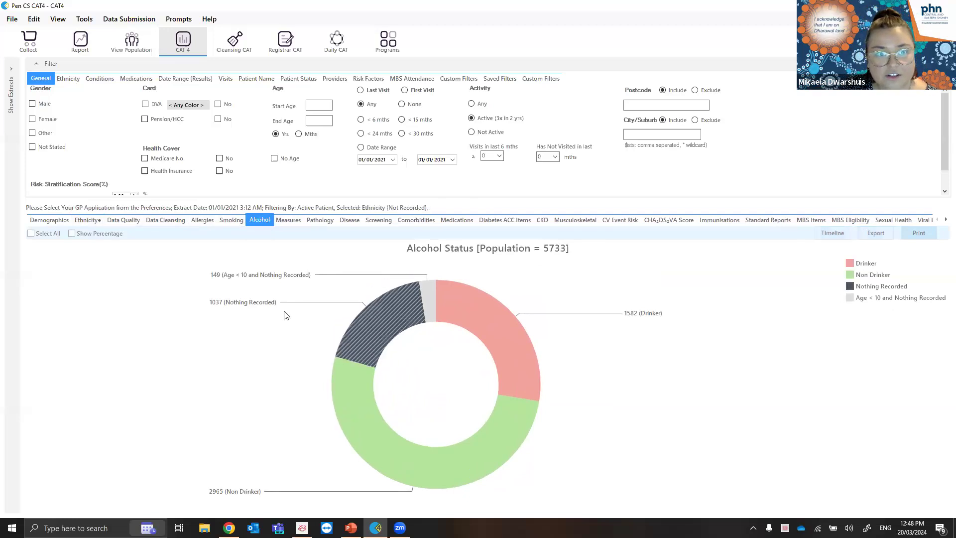
click(87, 219)
click(408, 304)
click(50, 220)
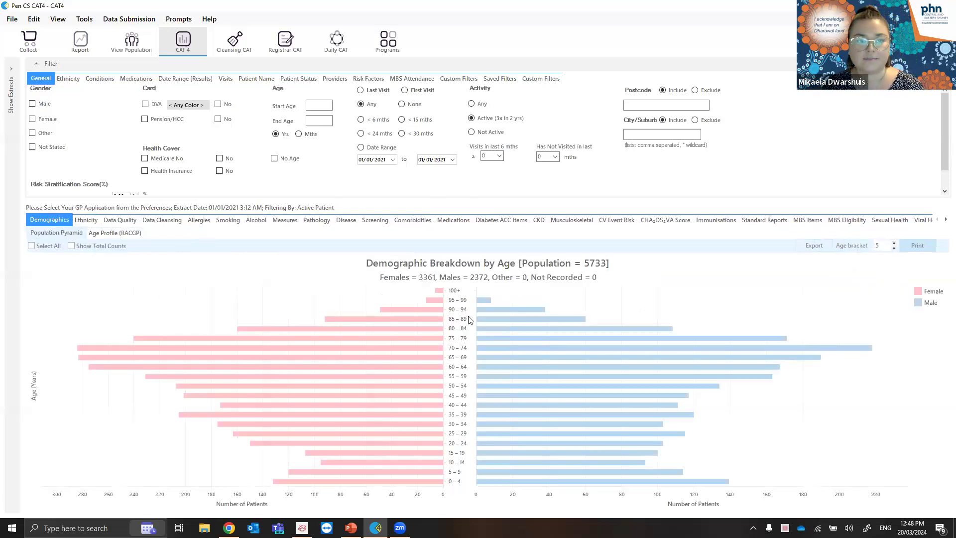
Generate and view an enlarged Reidentify Report for active patients with no recorded alcohol status, then close it and clear the selection.
click(256, 220)
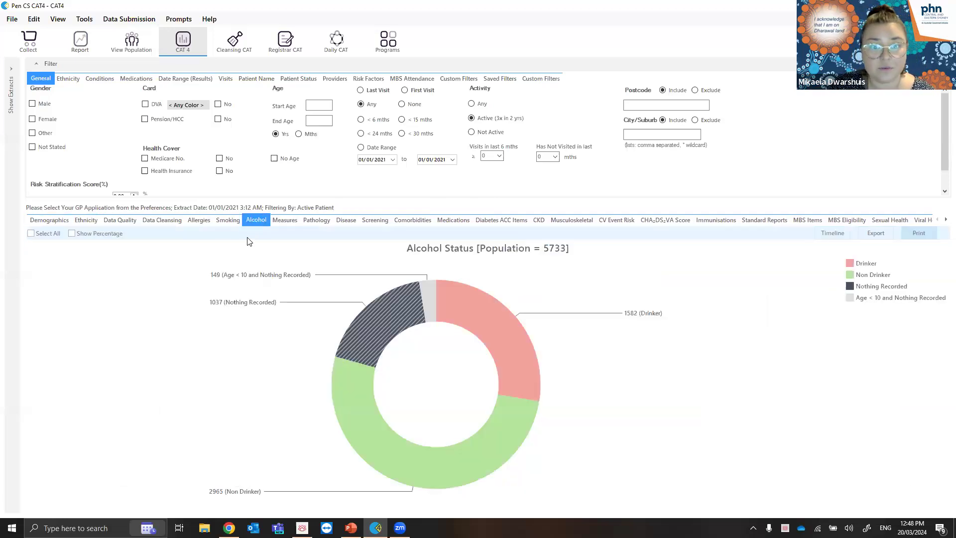
click(360, 332)
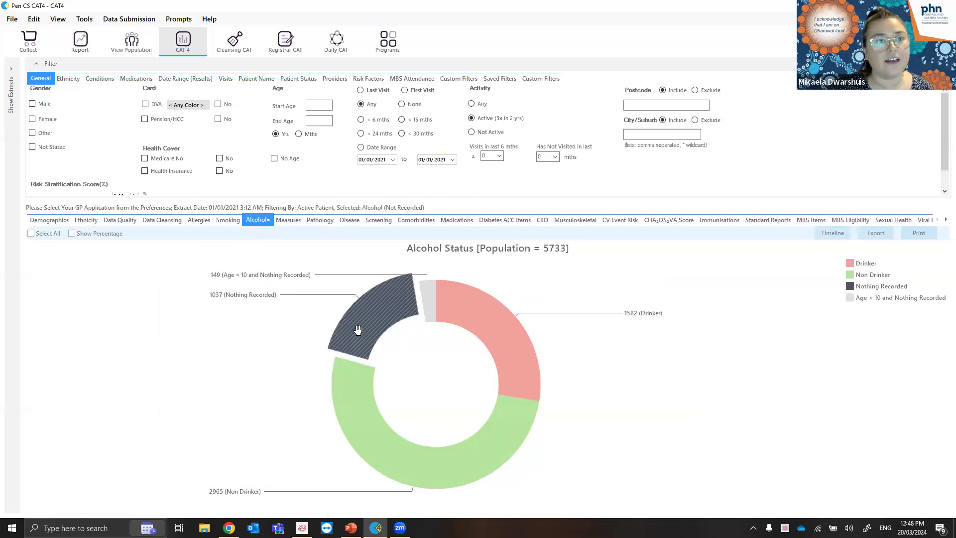
click(80, 43)
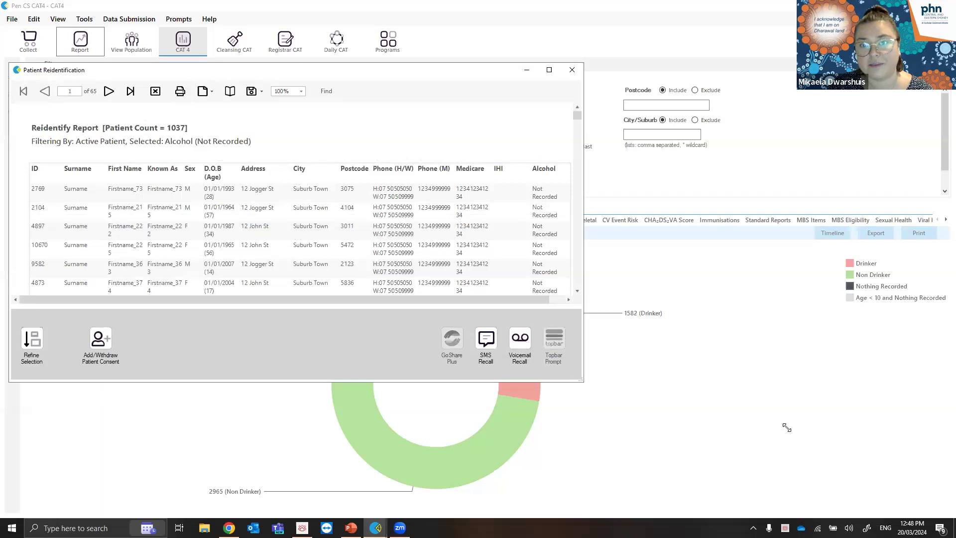
drag(579, 380, 790, 427)
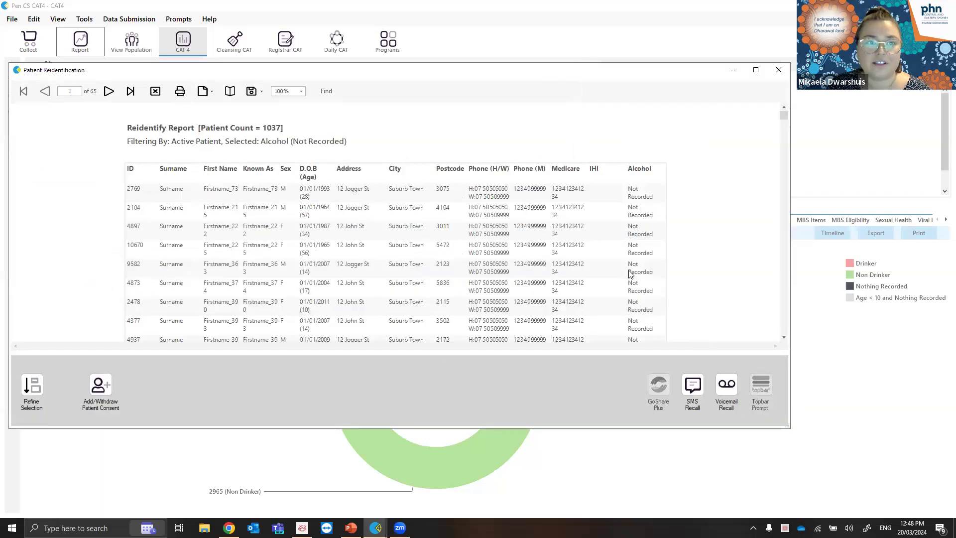
click(786, 71)
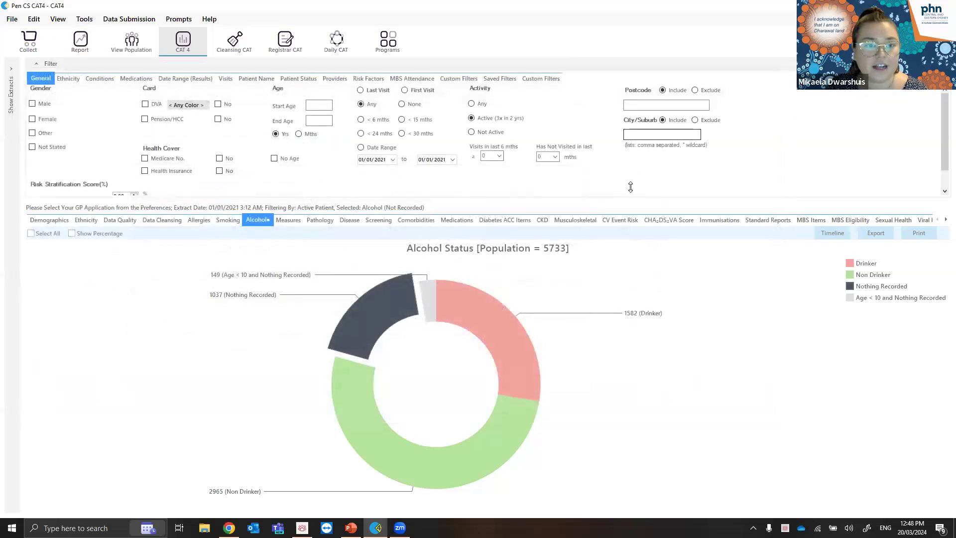
click(373, 317)
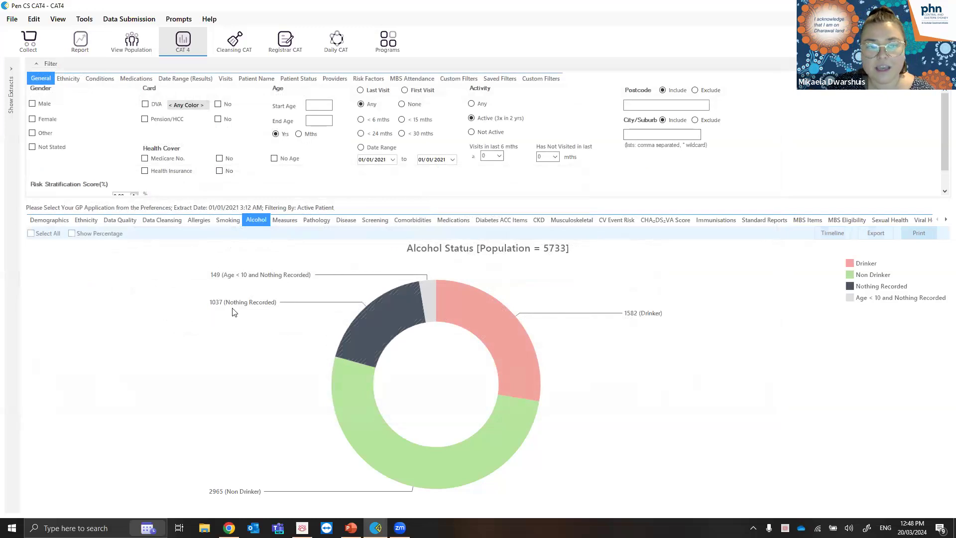
Open the Incomplete chart for BMI under Measures and select all incomplete categories.
click(286, 222)
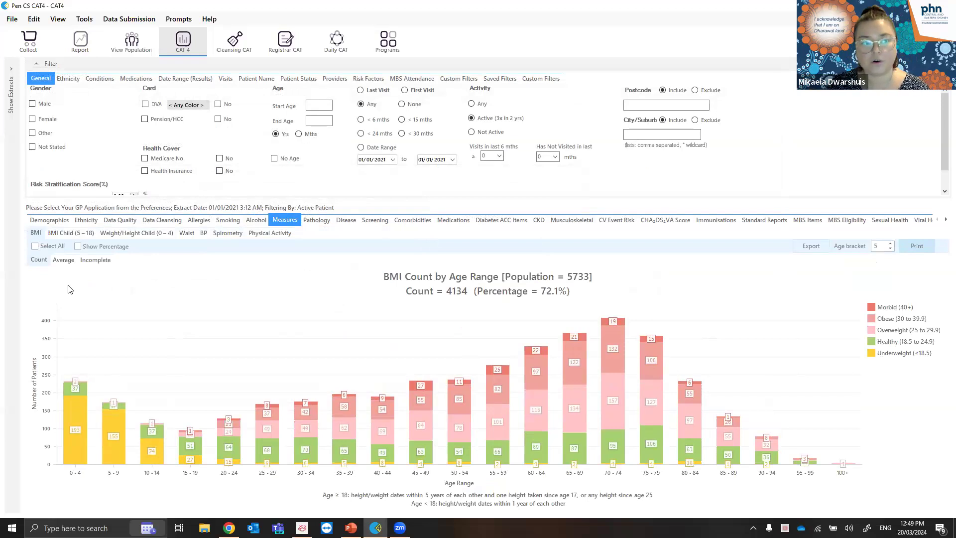
click(96, 259)
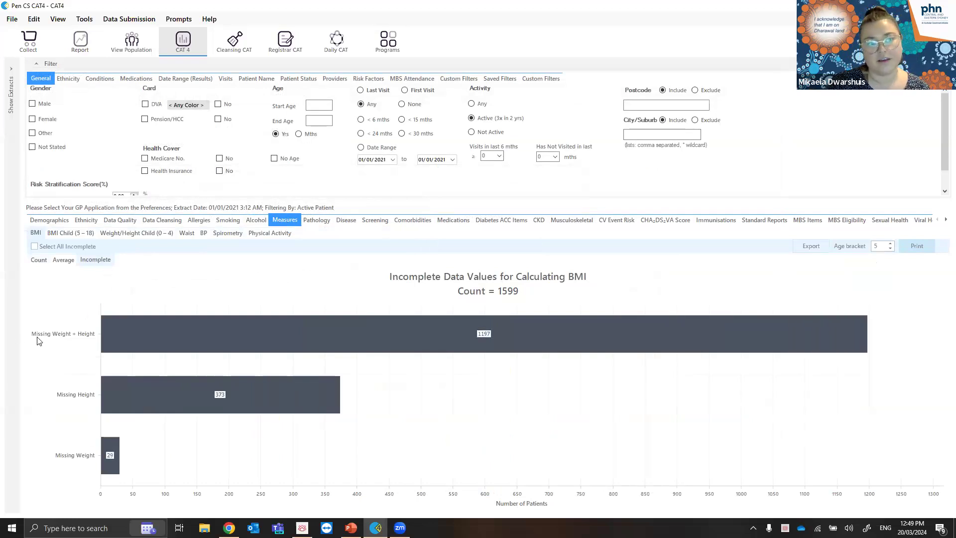
mouse_move(195, 350)
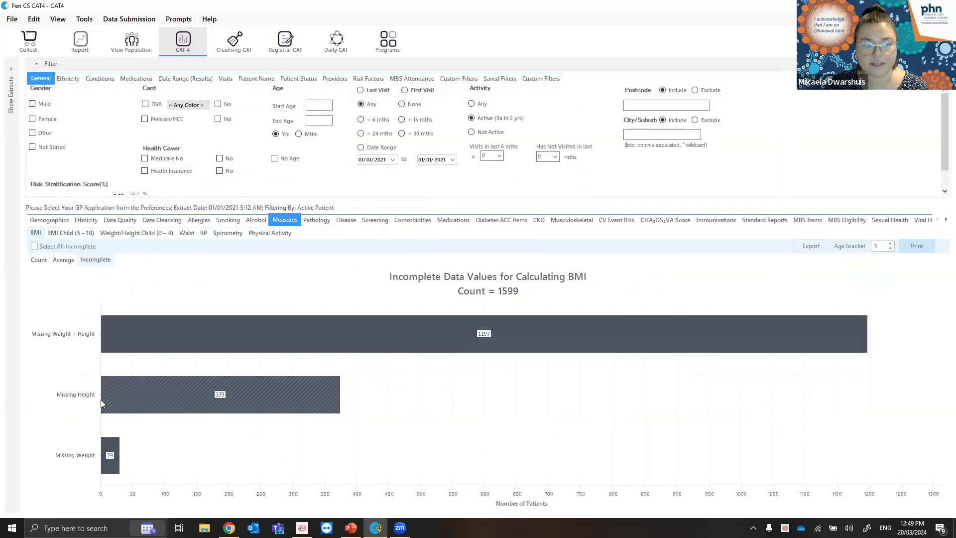
mouse_move(112, 455)
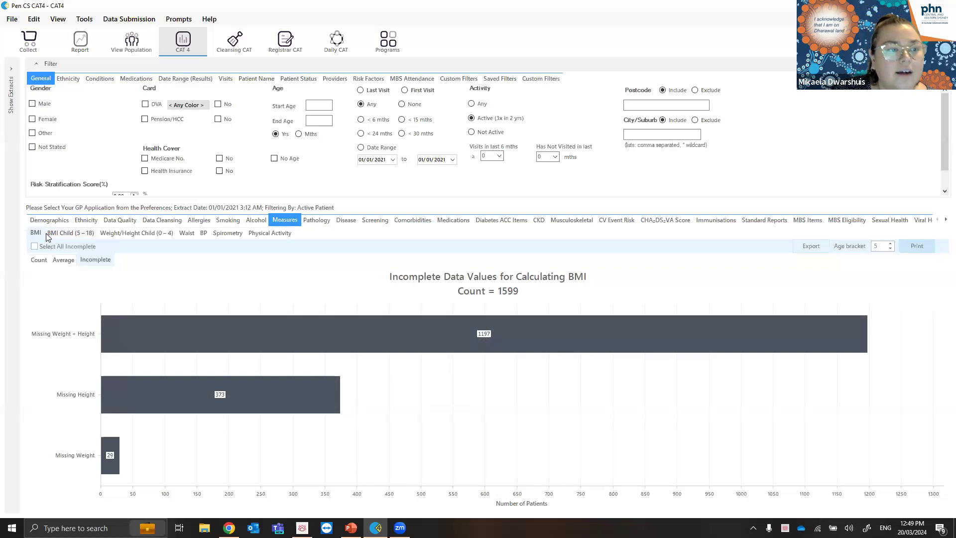
click(34, 246)
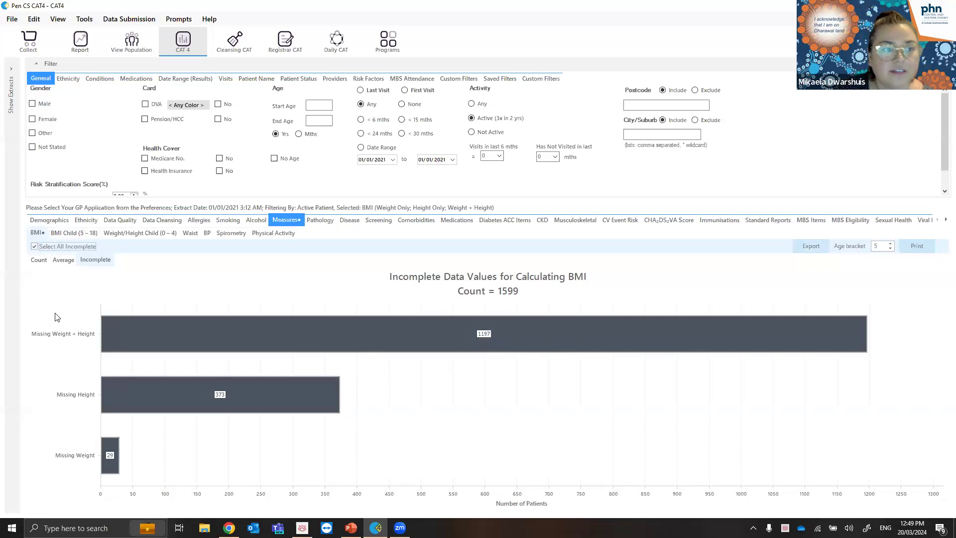
Generate the Reidentify Report for active patients with incomplete BMI data, review it at full size, and close it.
click(69, 39)
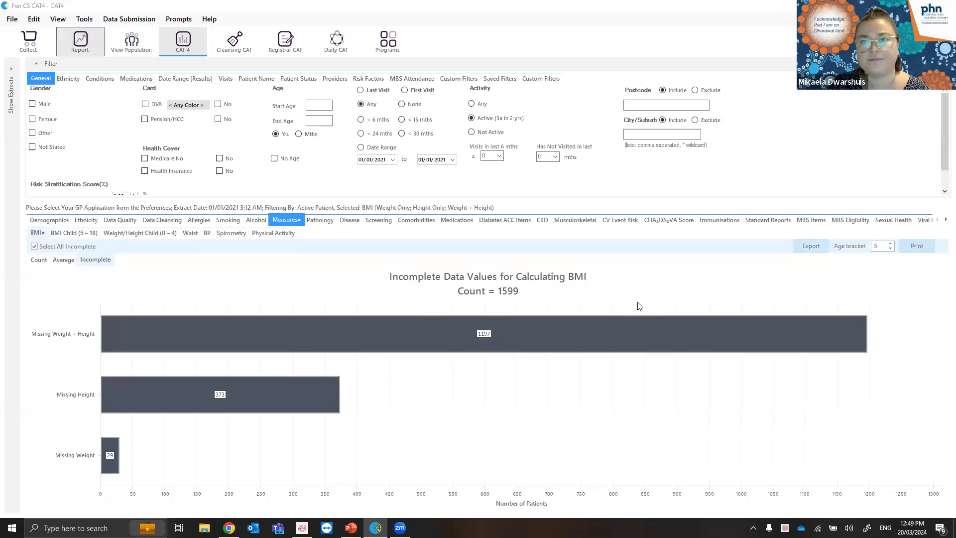
click(549, 71)
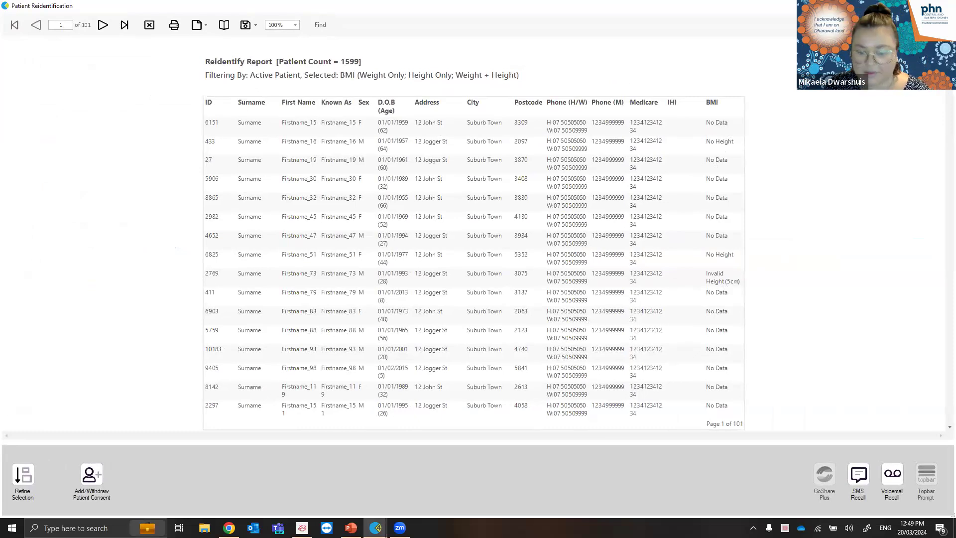
key(alt+F4)
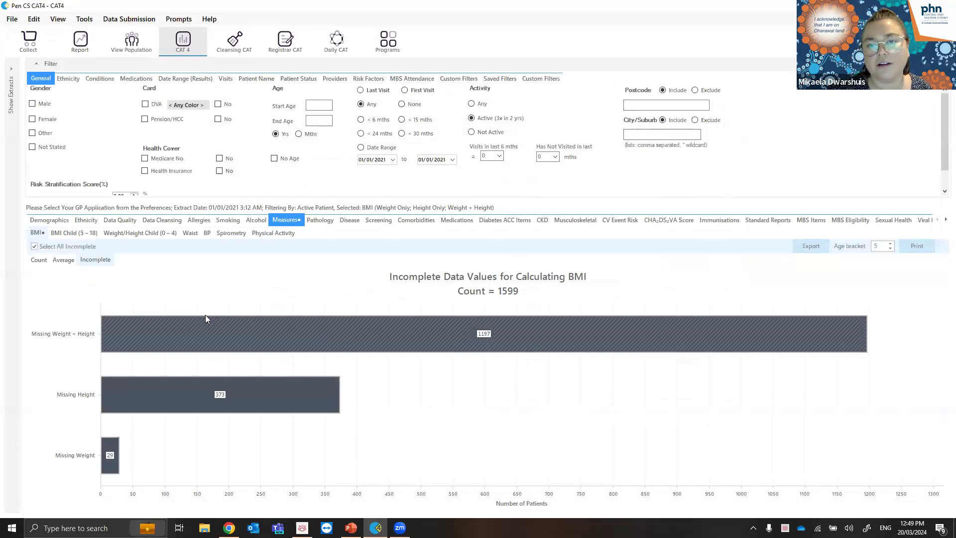
Filter the incomplete BMI data by assigned provider, excluding the third, fourth and fifth listed providers.
mouse_move(204, 321)
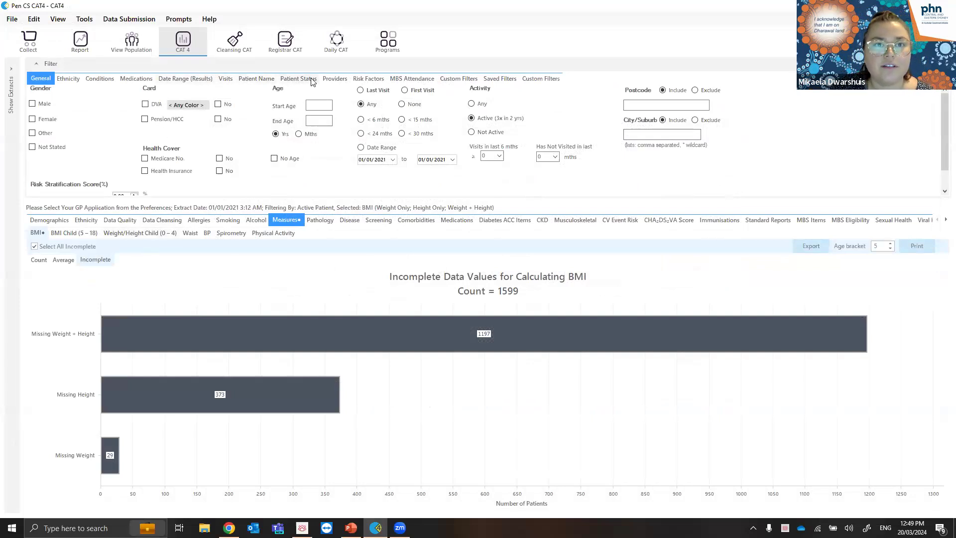
click(335, 80)
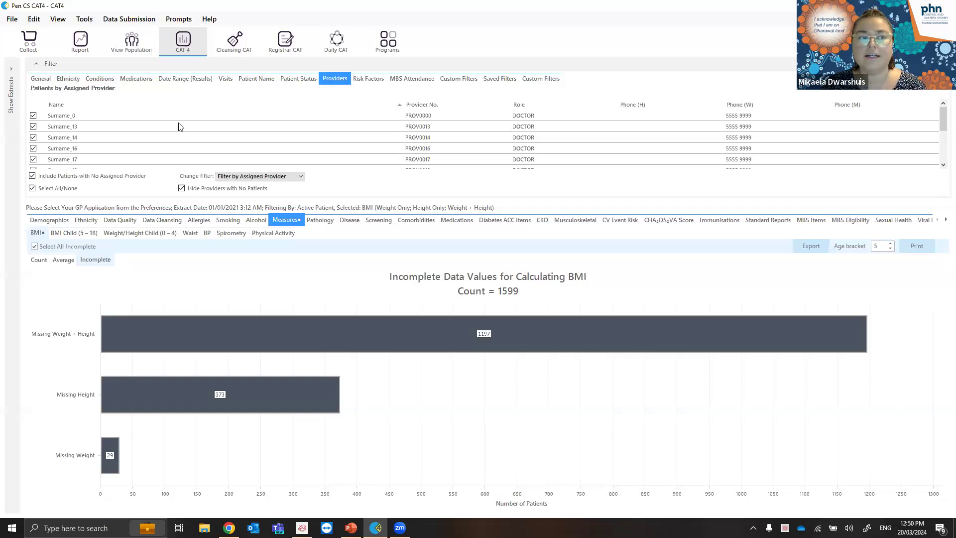
click(33, 159)
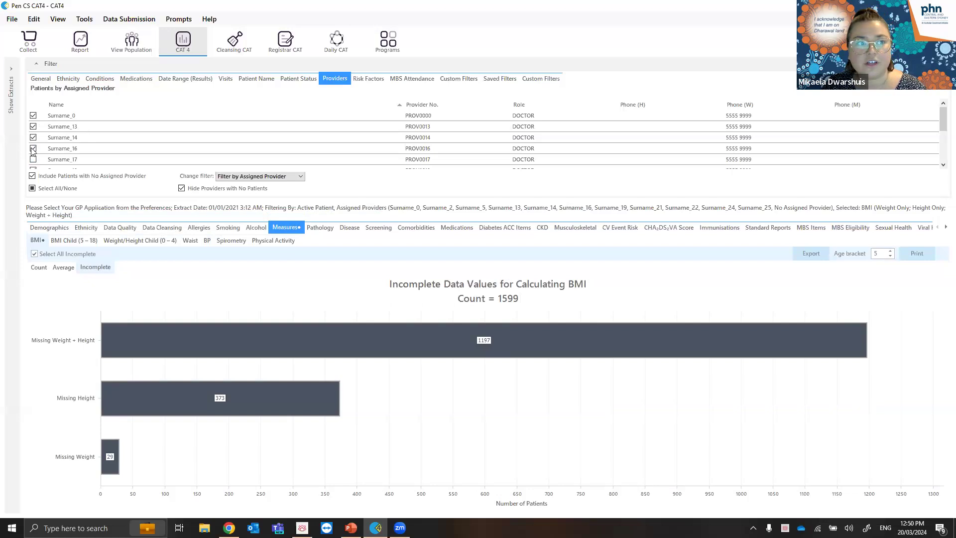
click(32, 148)
click(33, 138)
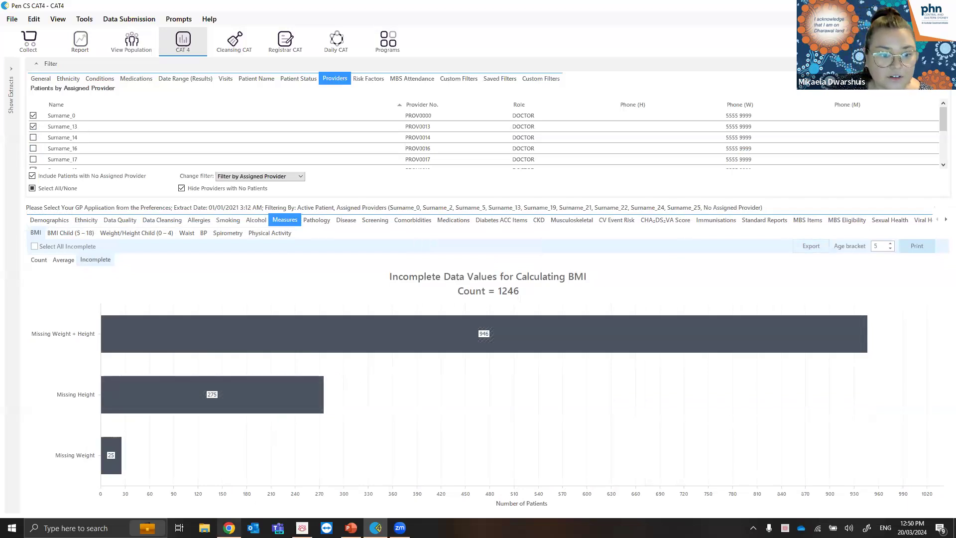
Switch to Chrome, open the Data Cleansing page of the CAT GUIDES, and review its access instructions and report overview.
click(231, 486)
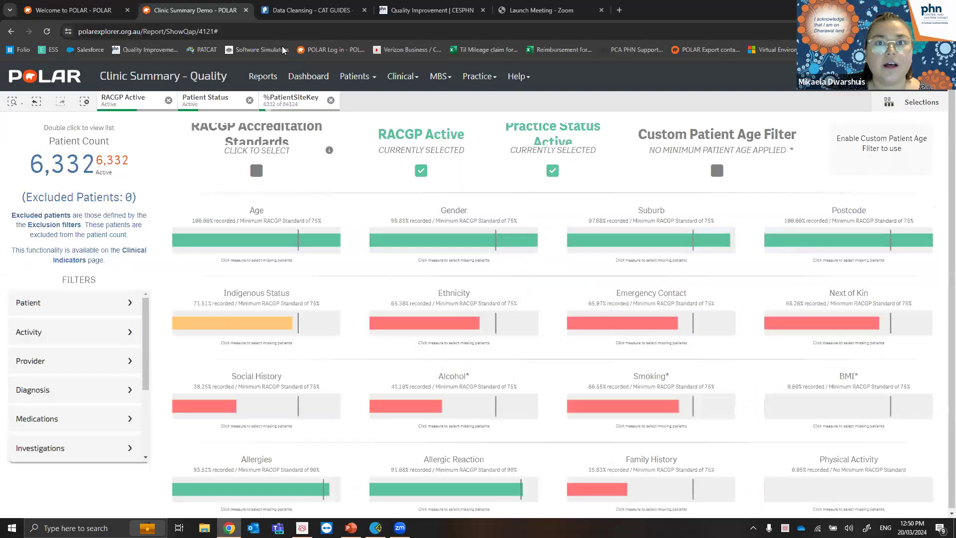
click(909, 10)
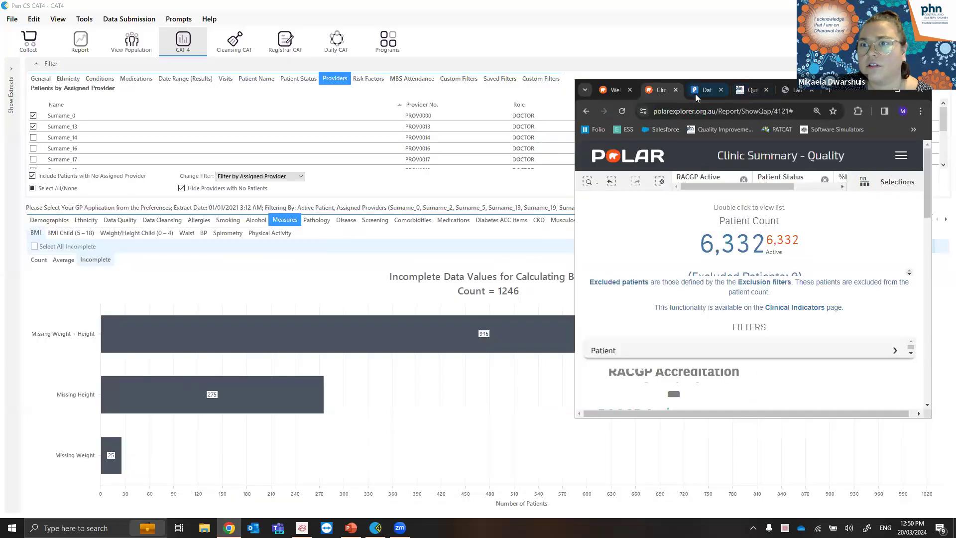
click(700, 90)
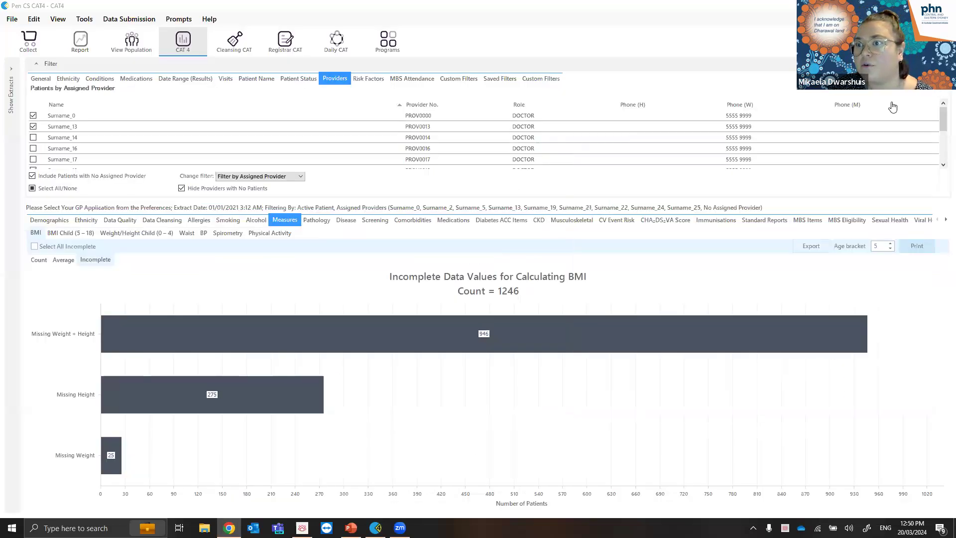
click(905, 92)
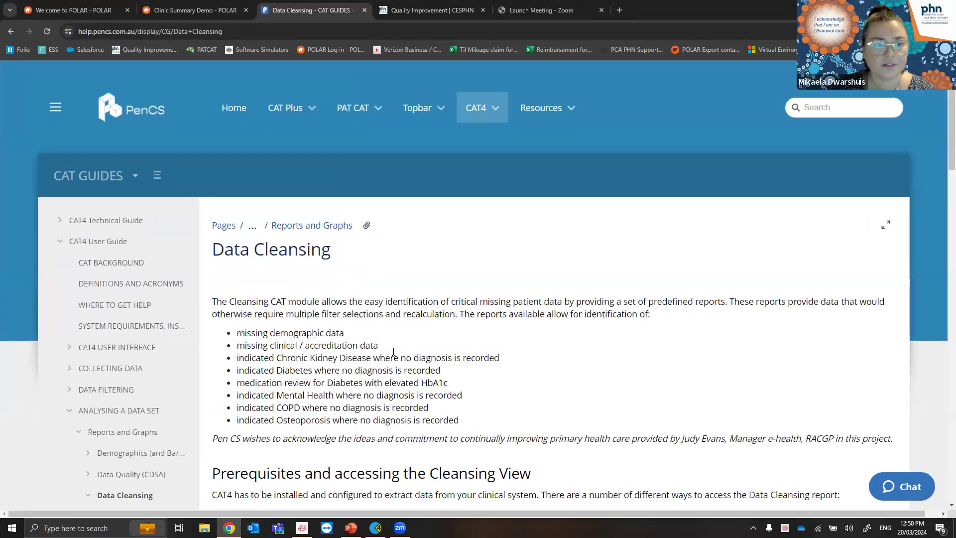
scroll(349, 349, down, 1)
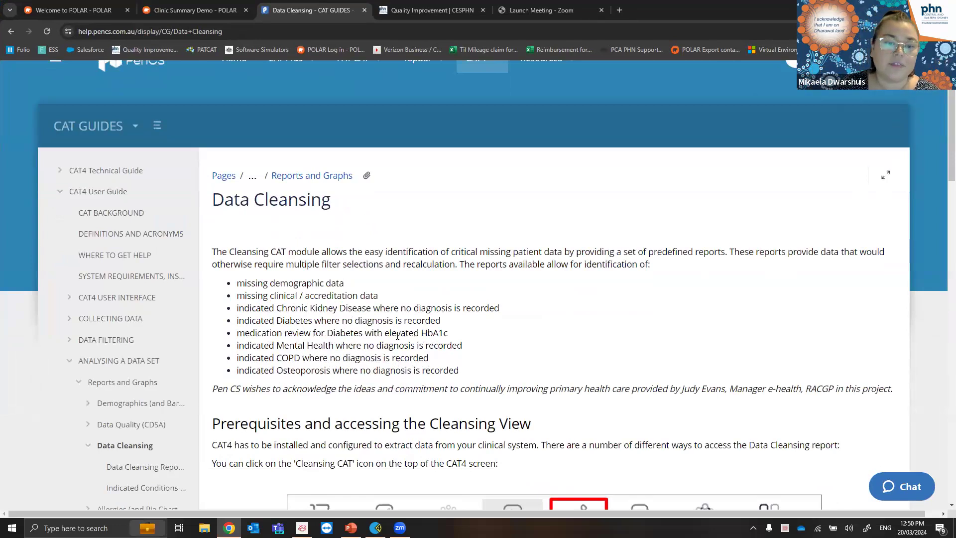
scroll(403, 371, down, 6)
scroll(553, 341, down, 2)
scroll(554, 341, down, 5)
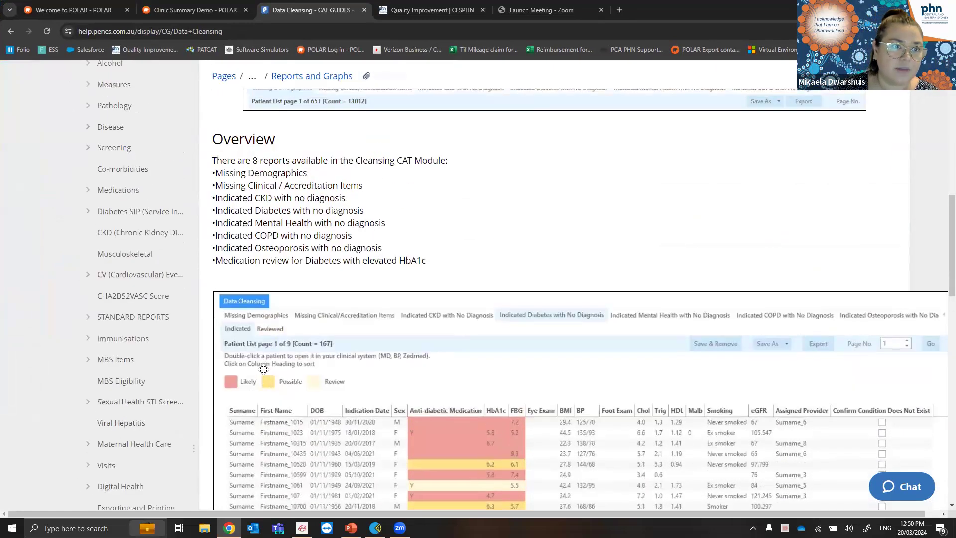
scroll(264, 368, up, 3)
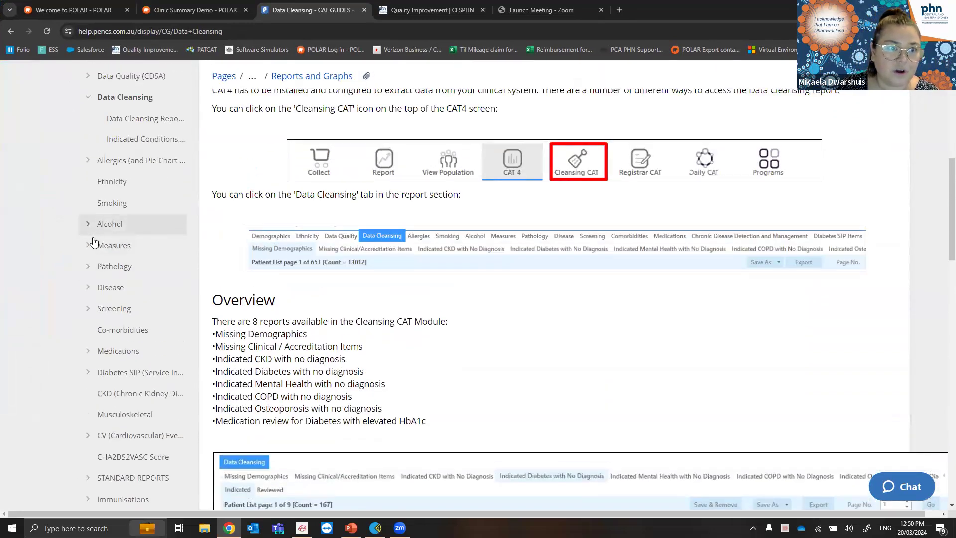
Open the BMI Children aged 5-18 guide under Measures and review its description and percentile ranges.
click(91, 245)
click(141, 292)
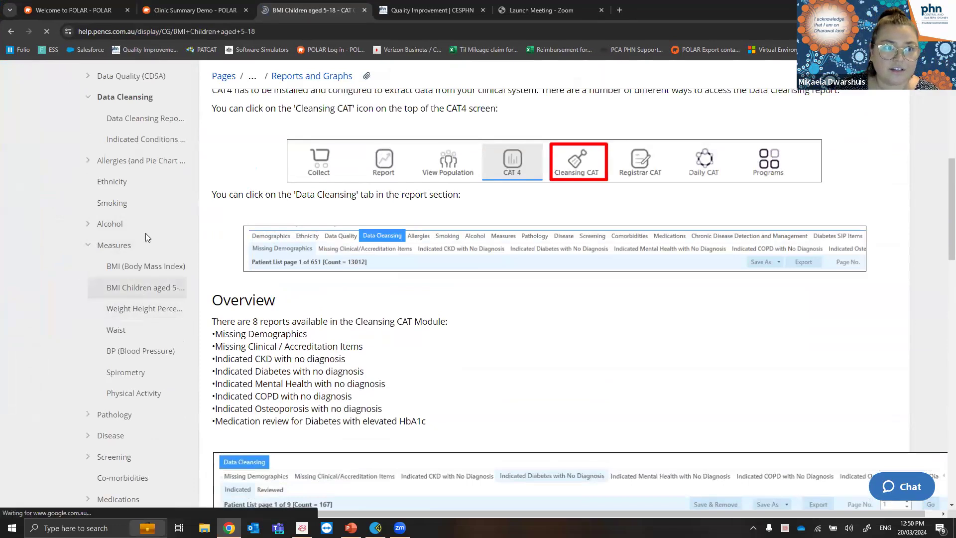
scroll(148, 202, down, 2)
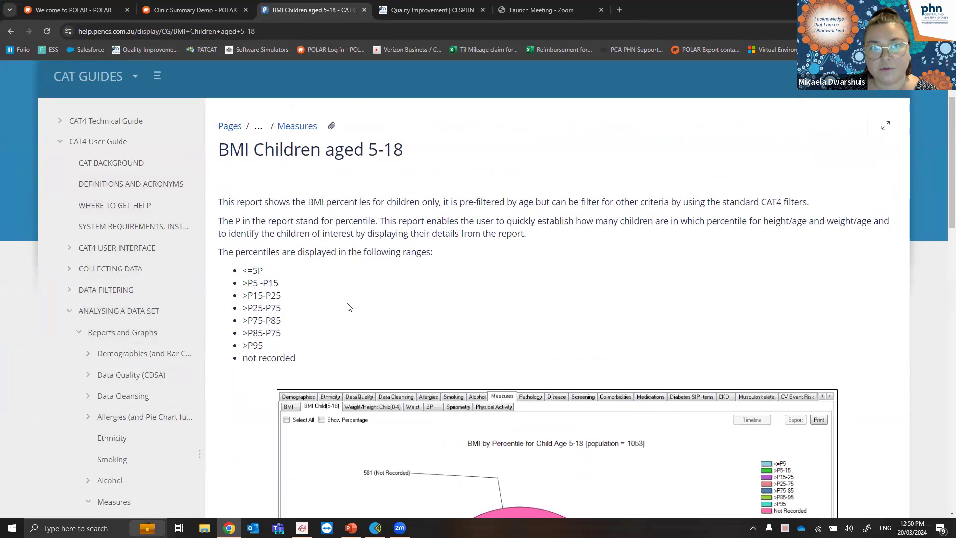
scroll(349, 307, up, 2)
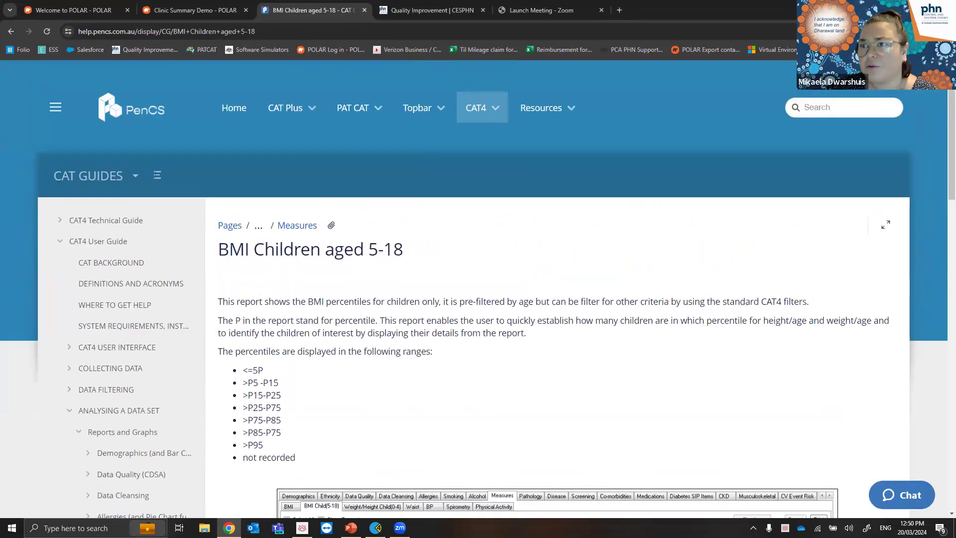
Show the CESPHN Quality Improvement page at full size and review the guidance on quality improvement in general practice.
key(super+Down)
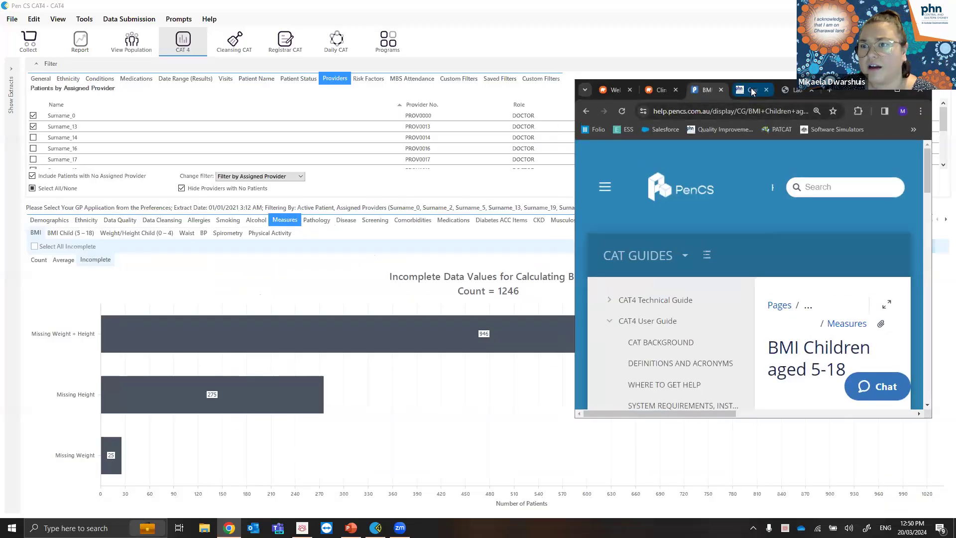
click(750, 90)
key(super+Up)
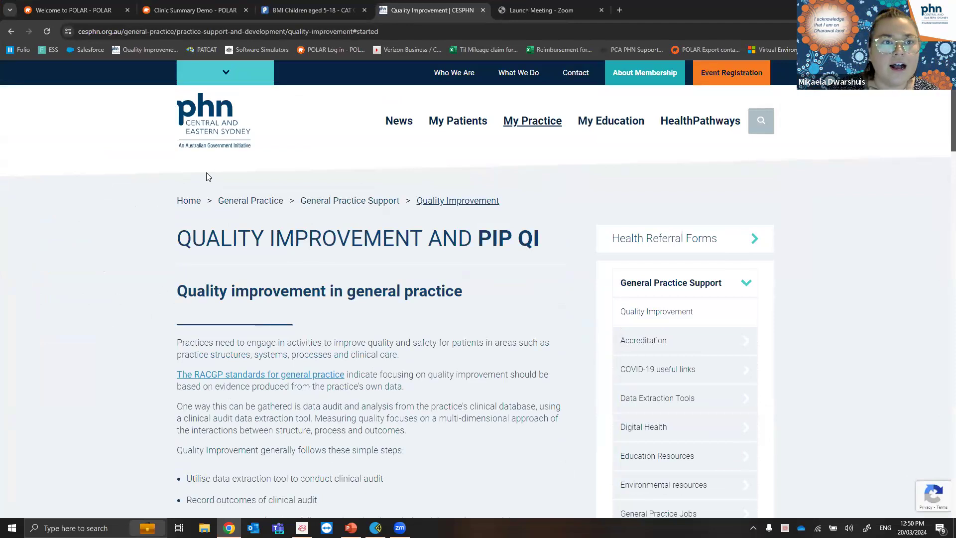
scroll(586, 248, down, 1)
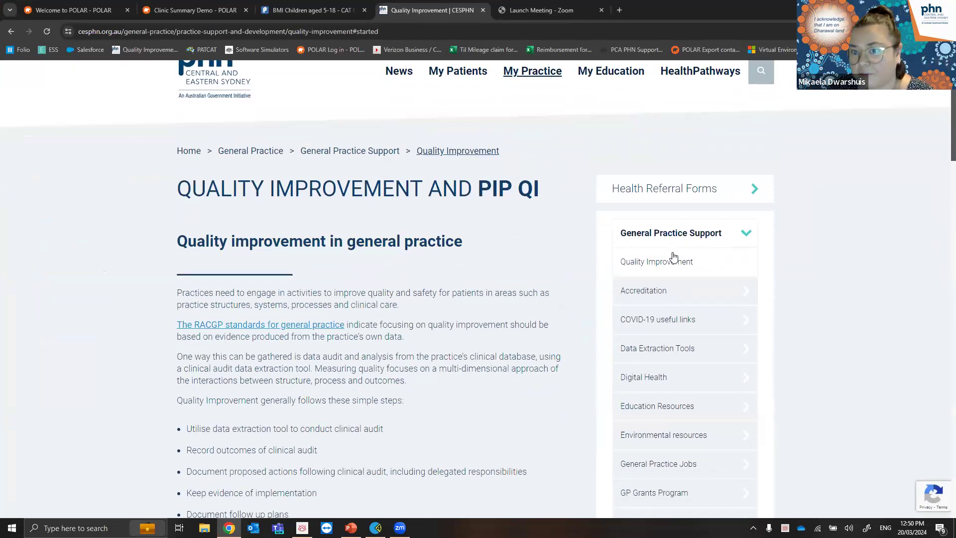
Expand the Getting Started with PIP QI section of the Quality Improvement page and review the activity levels 0 to 3.
scroll(549, 299, down, 1)
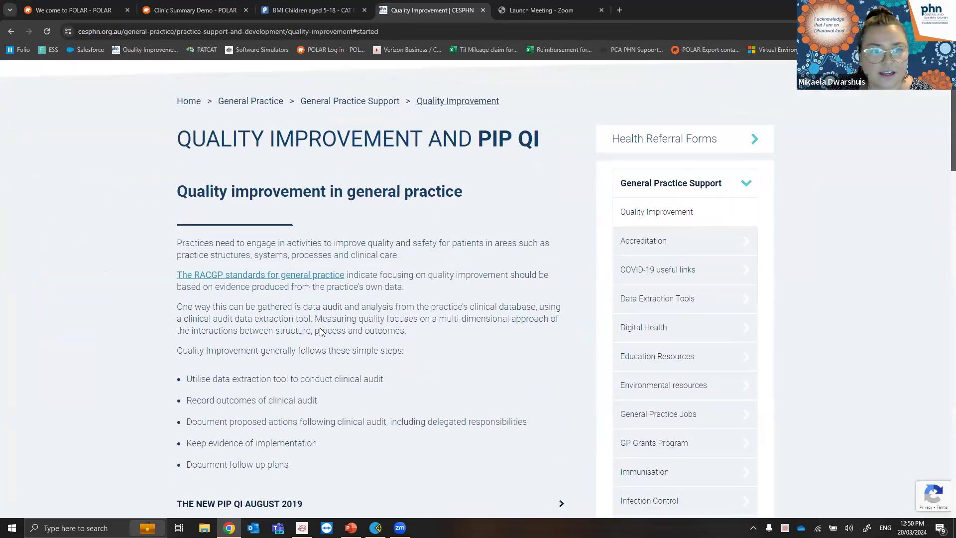
scroll(362, 306, down, 4)
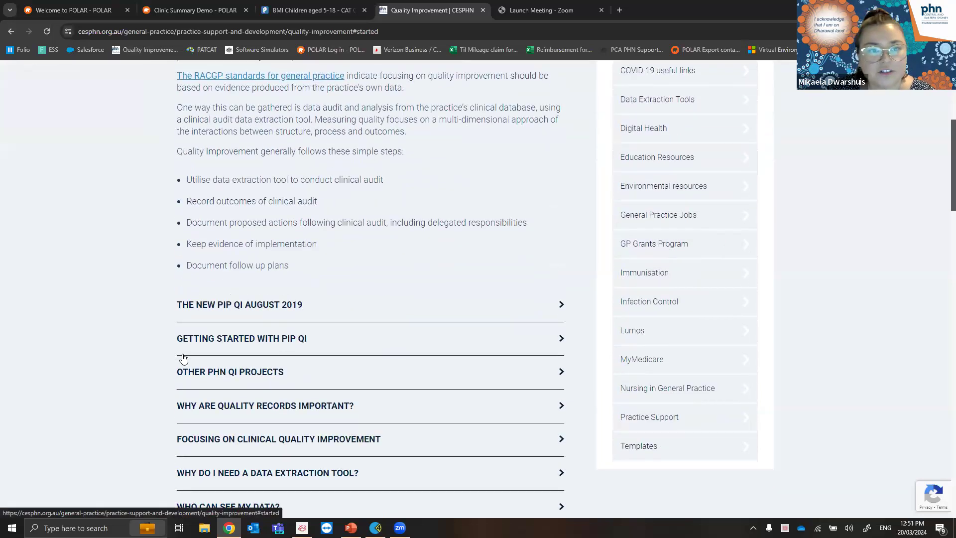
scroll(101, 344, down, 2)
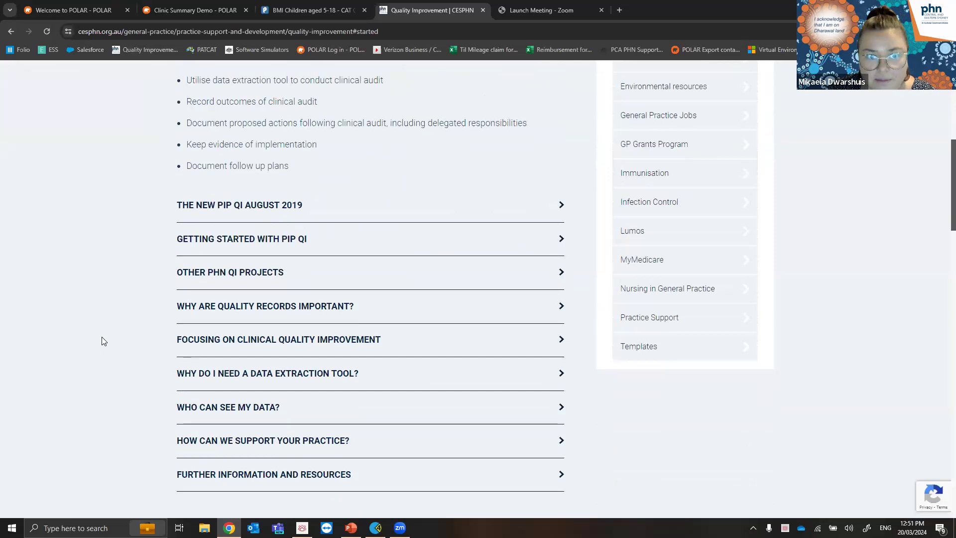
click(209, 239)
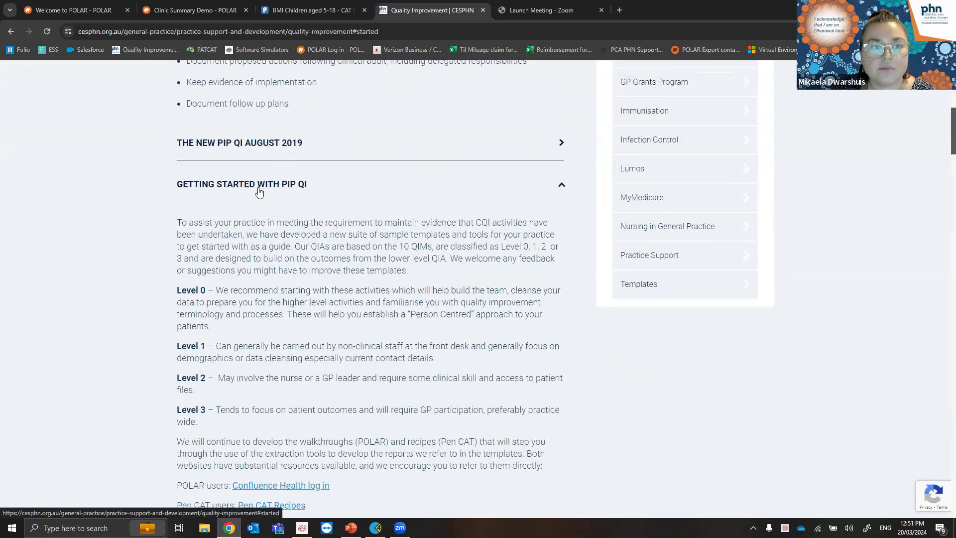
scroll(55, 295, down, 2)
Review the Quality Improvement Activity Templates, covering the Level 0 links and the diabetes entries in the measures table.
scroll(59, 294, down, 8)
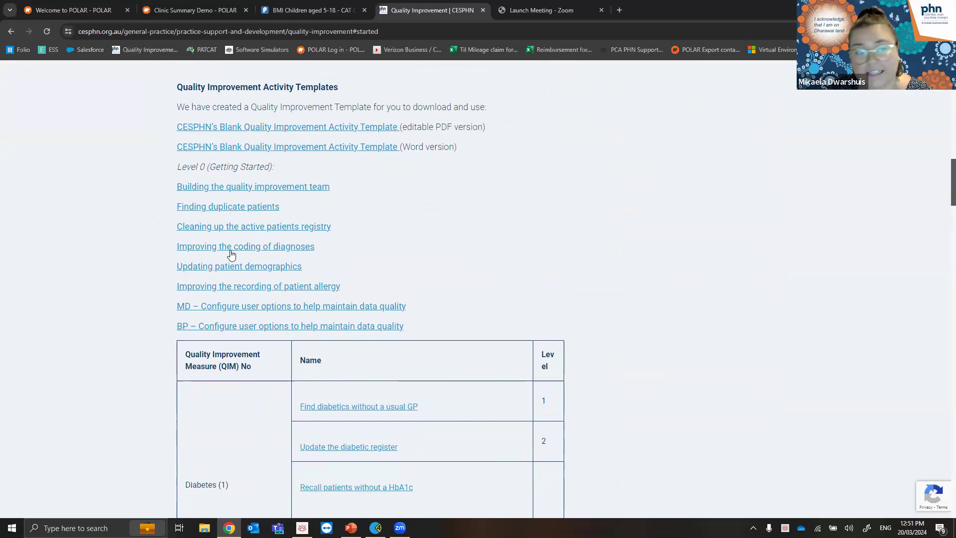
scroll(508, 313, down, 1)
scroll(508, 314, down, 1)
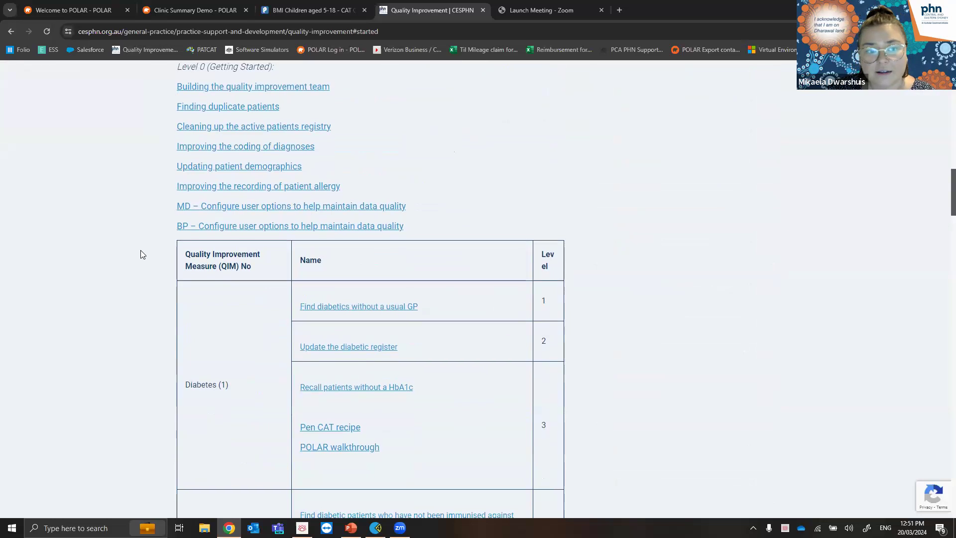
Open the level 3 diabetes HbA1c activity template and review both pages of its planning sheet.
scroll(141, 247, down, 2)
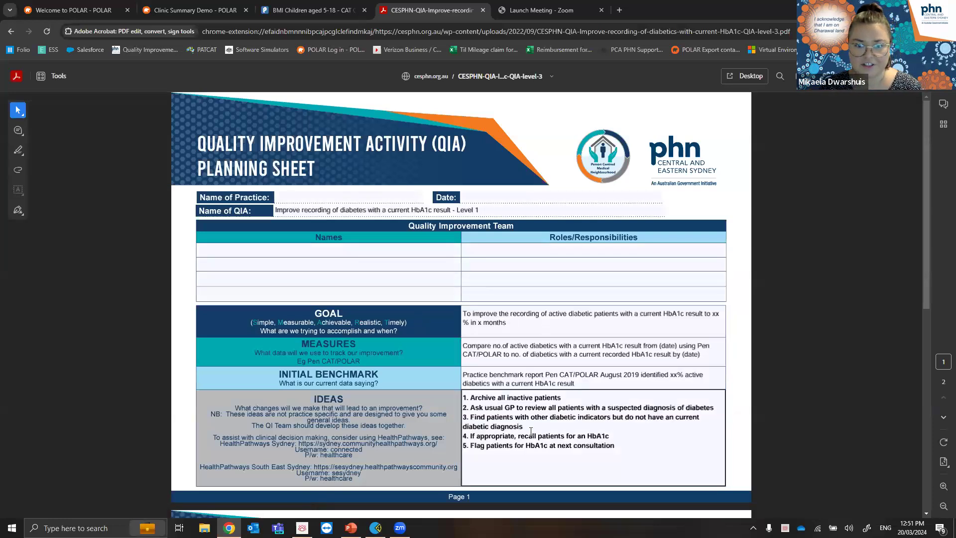
scroll(532, 382, down, 8)
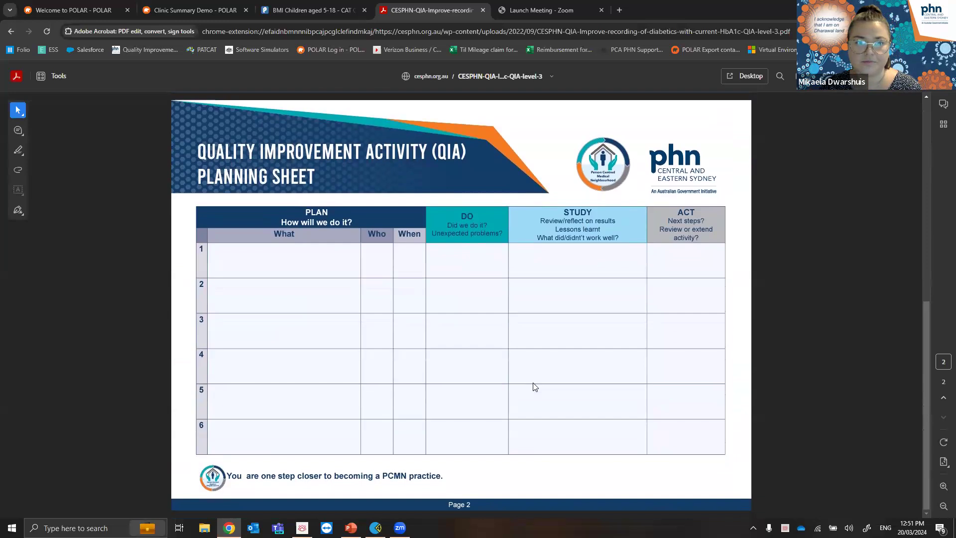
scroll(533, 386, up, 8)
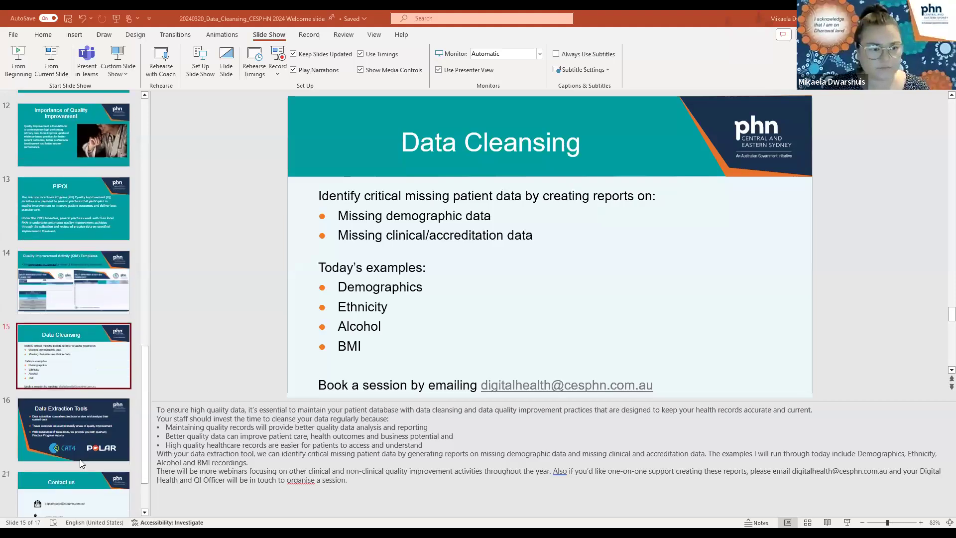
Switch to PowerPoint and show the Contact us slide of the Data Cleansing presentation.
click(80, 485)
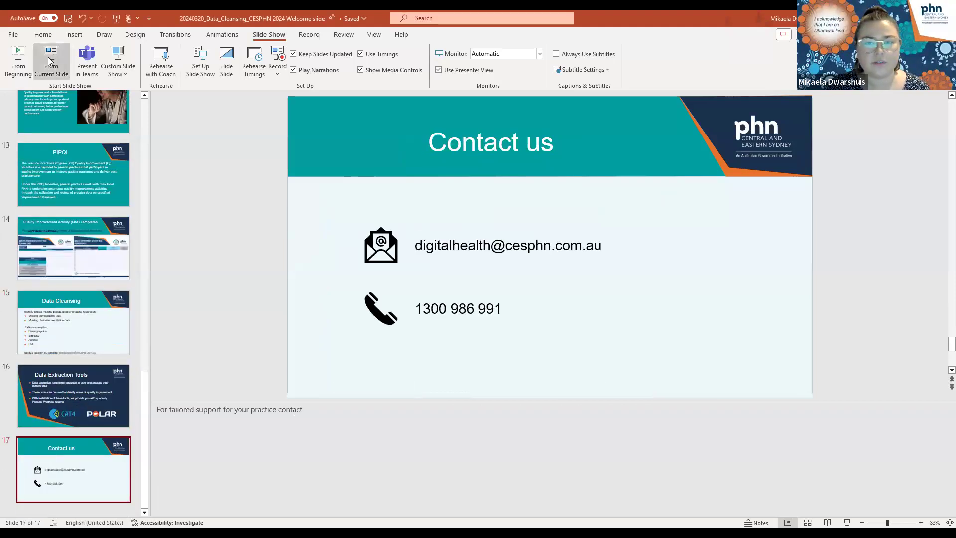